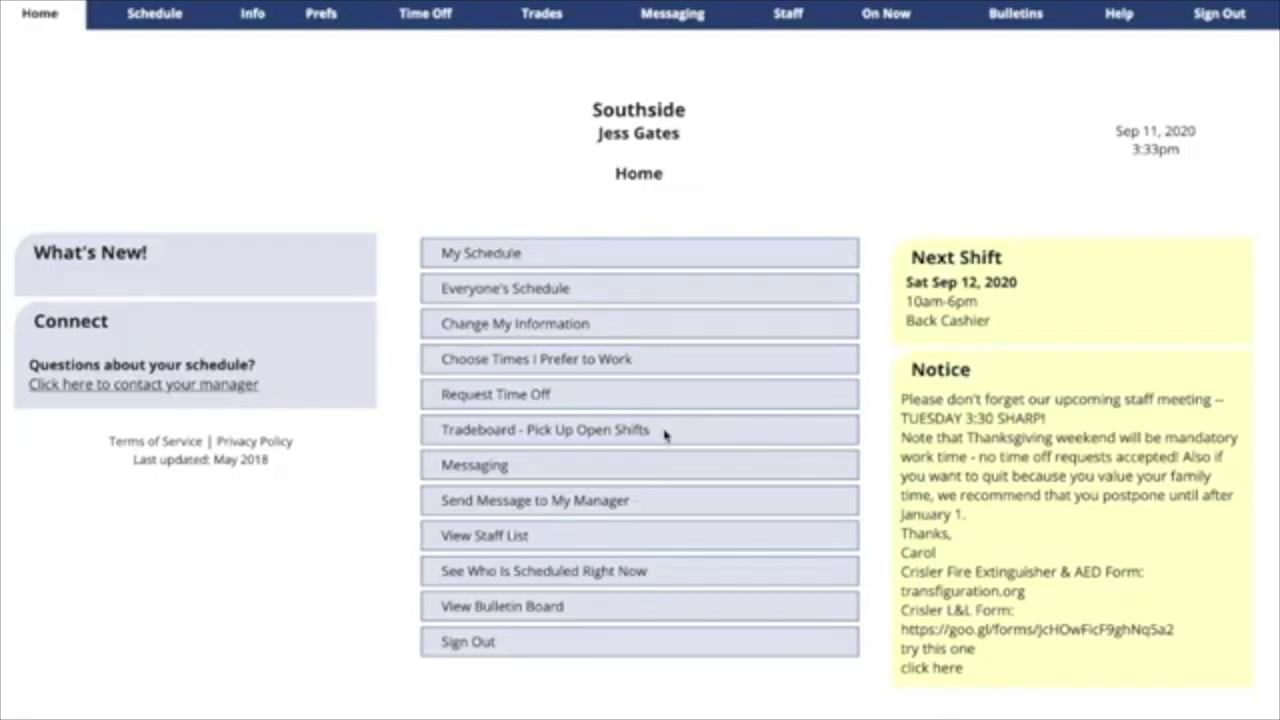
Step: Open the Tradeboard week page and scroll through the Sep 15, 2020 trades and drops
{"action": "left_click", "coordinate": [665, 431]}
{"action": "scroll", "coordinate": [665, 437], "scroll_direction": "down", "scroll_amount": 2}
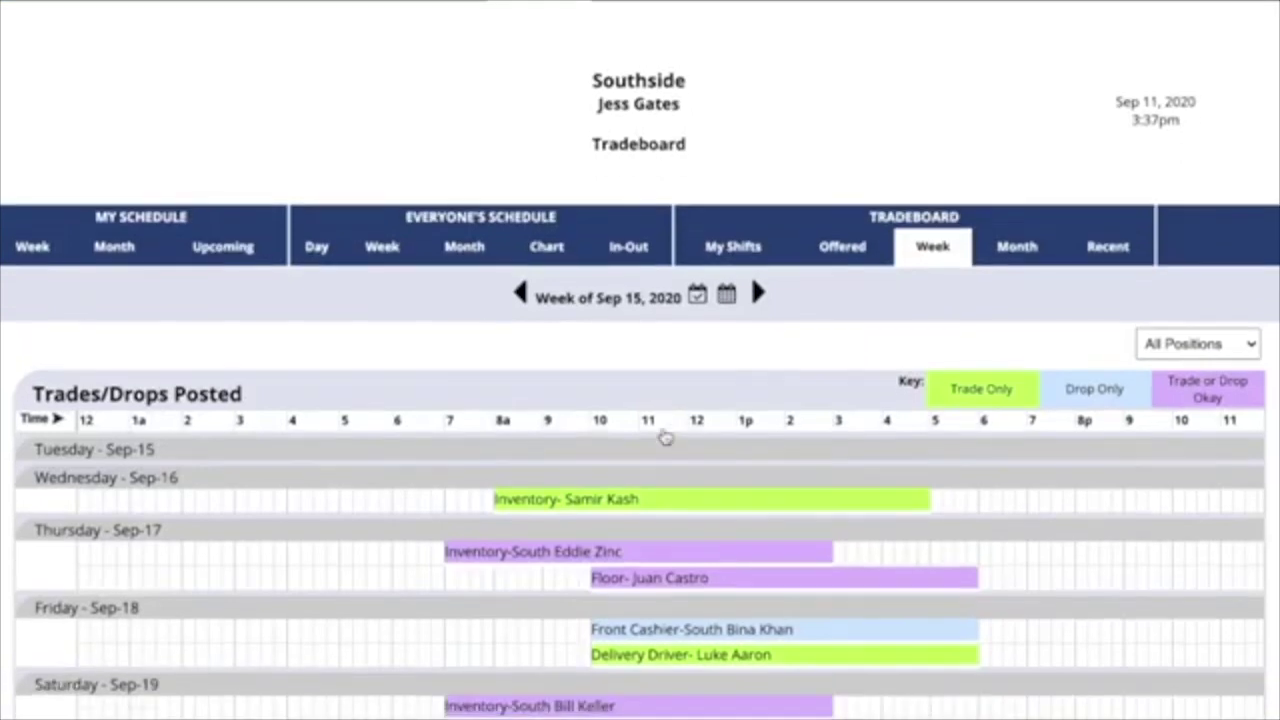
{"action": "scroll", "coordinate": [665, 437], "scroll_direction": "down", "scroll_amount": 3}
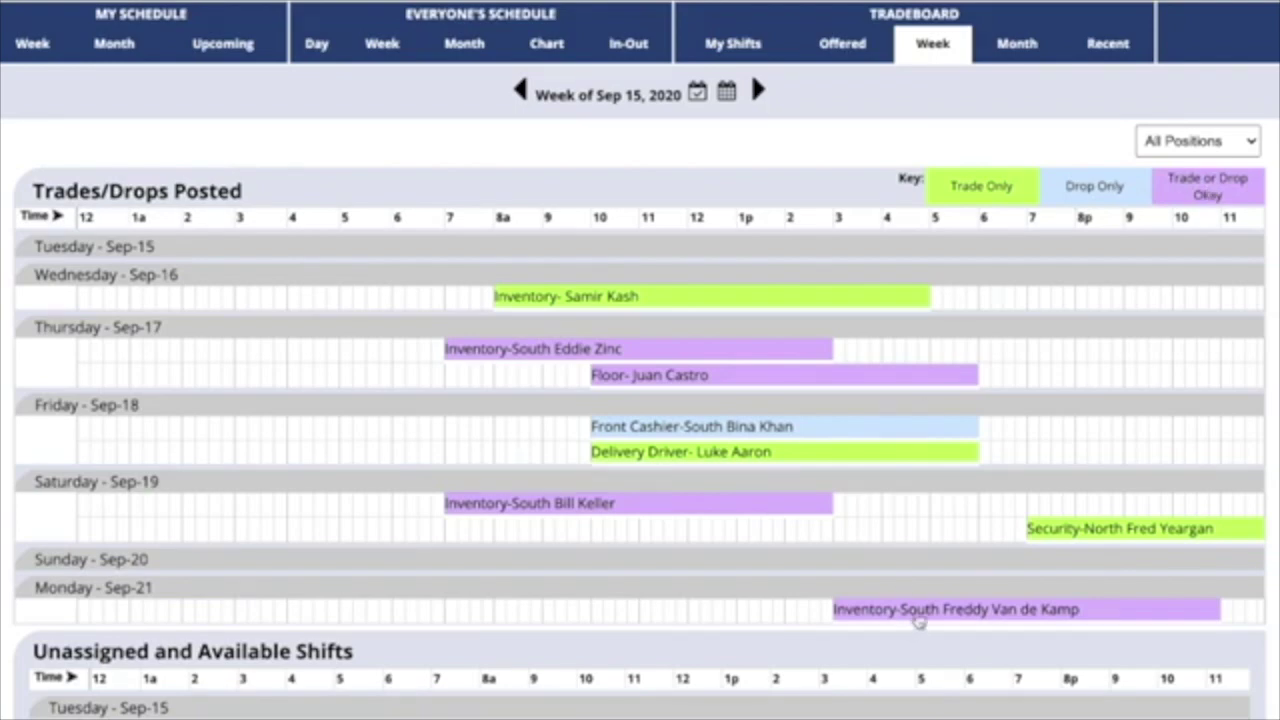
Step: Trade your 9/21 Back Cashier 10am–6pm shift for the Sep 21 Inventory 3pm–11pm shift
{"action": "left_click", "coordinate": [914, 614]}
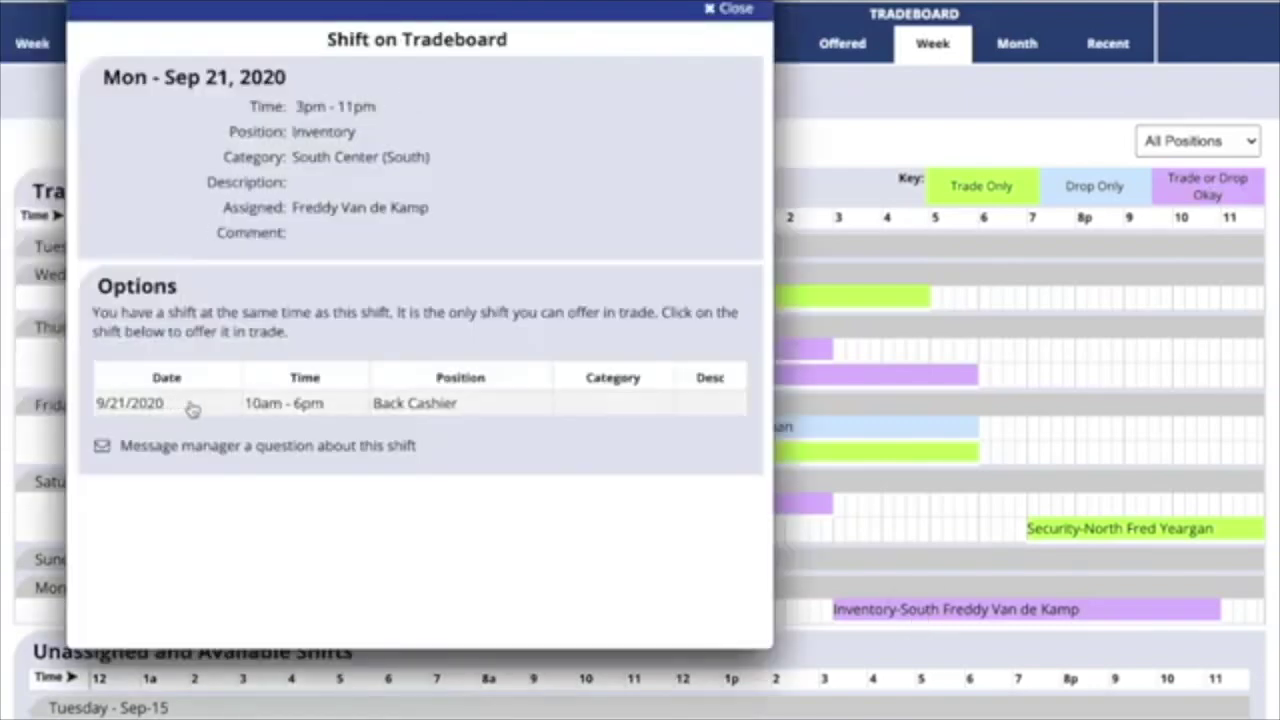
{"action": "left_click", "coordinate": [299, 410]}
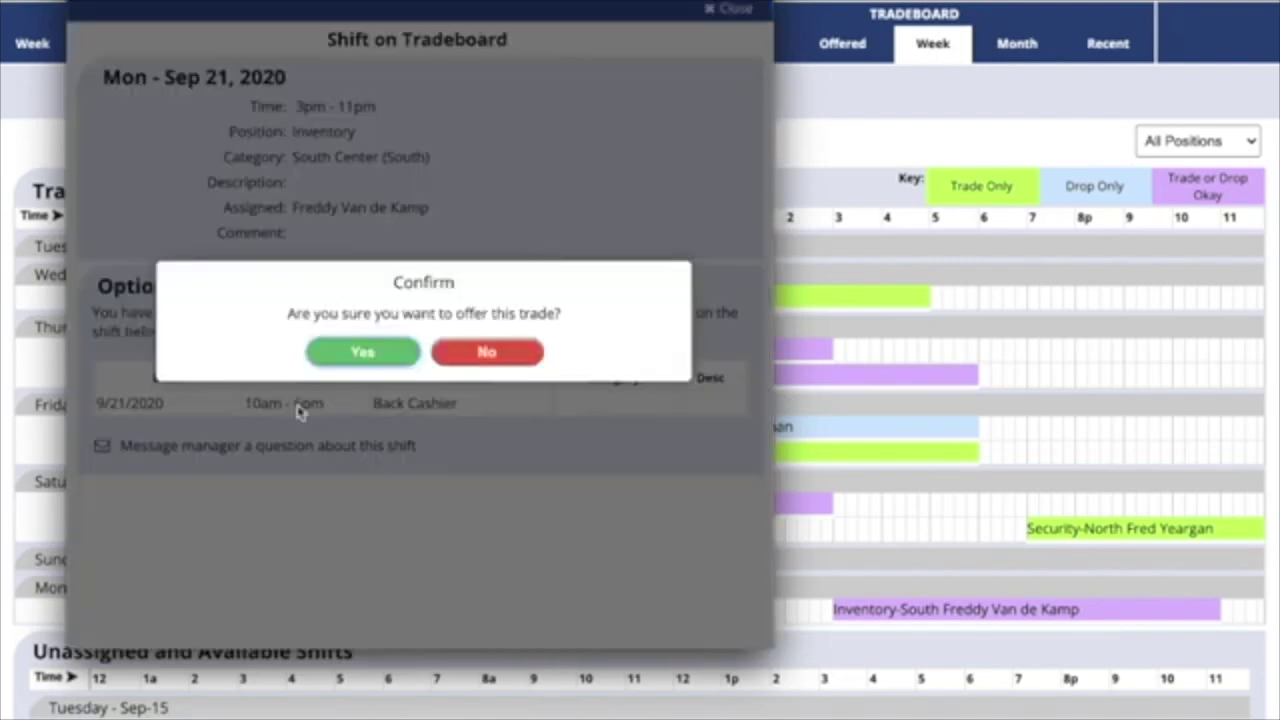
{"action": "left_click", "coordinate": [350, 356]}
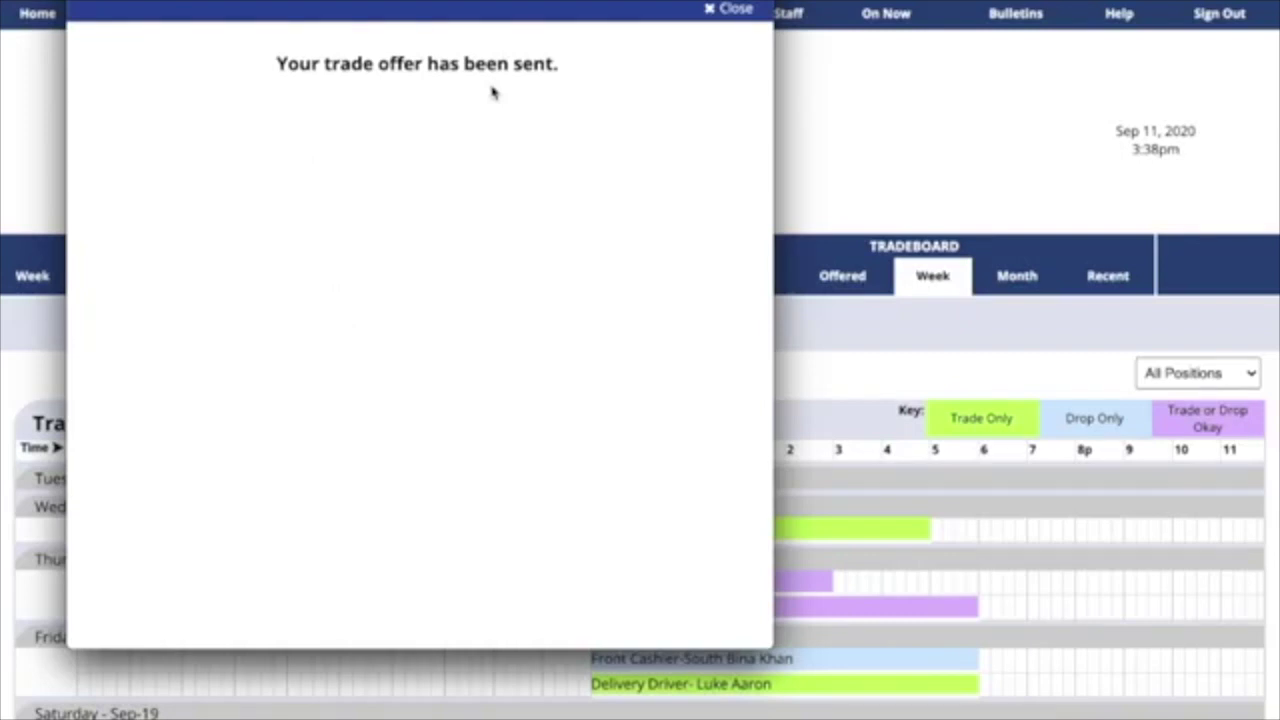
{"action": "left_click", "coordinate": [710, 10]}
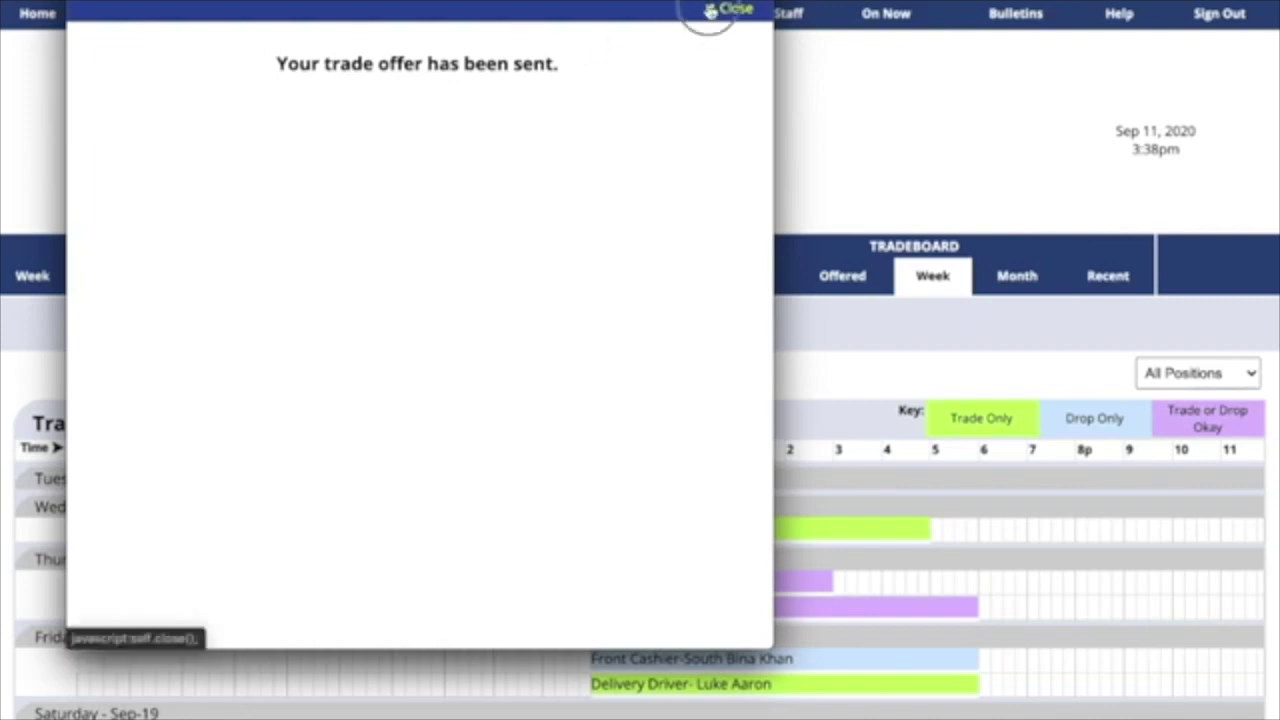
{"action": "scroll", "coordinate": [680, 217], "scroll_direction": "down", "scroll_amount": 5}
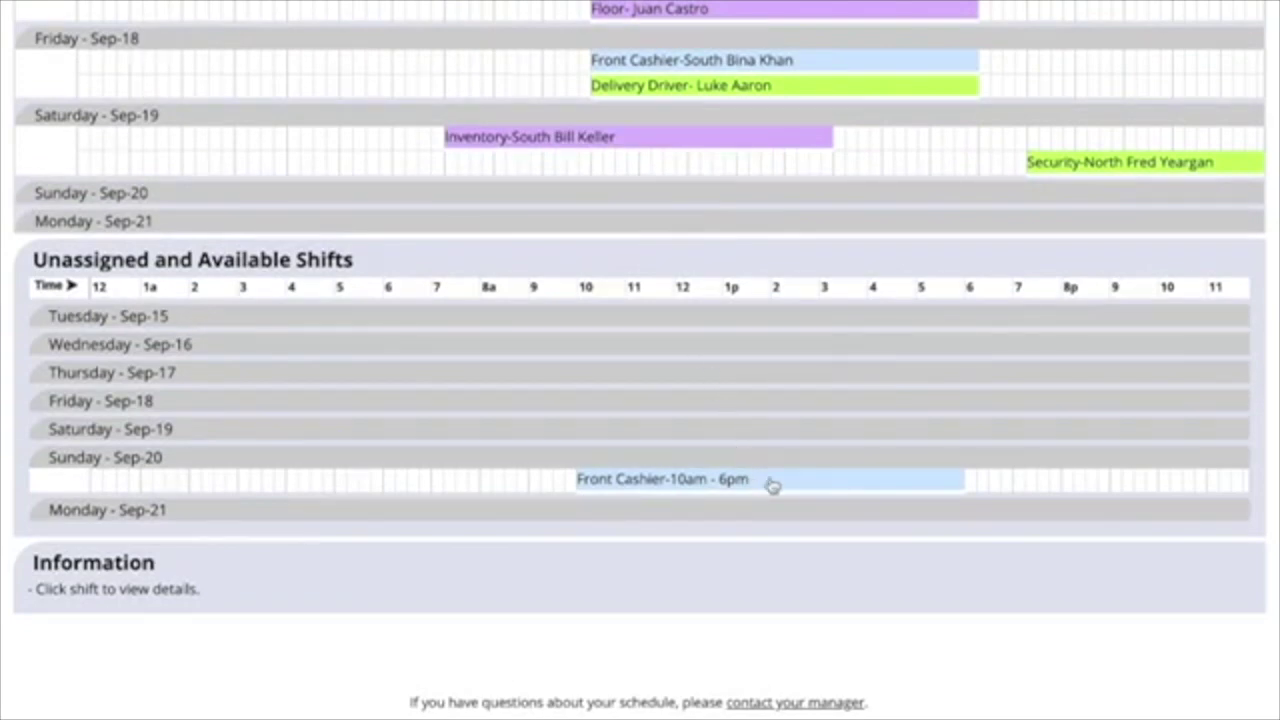
Step: Request the open Sun Sep 20 Front Cashier 10am–6pm shift and confirm the request
{"action": "left_click", "coordinate": [772, 485]}
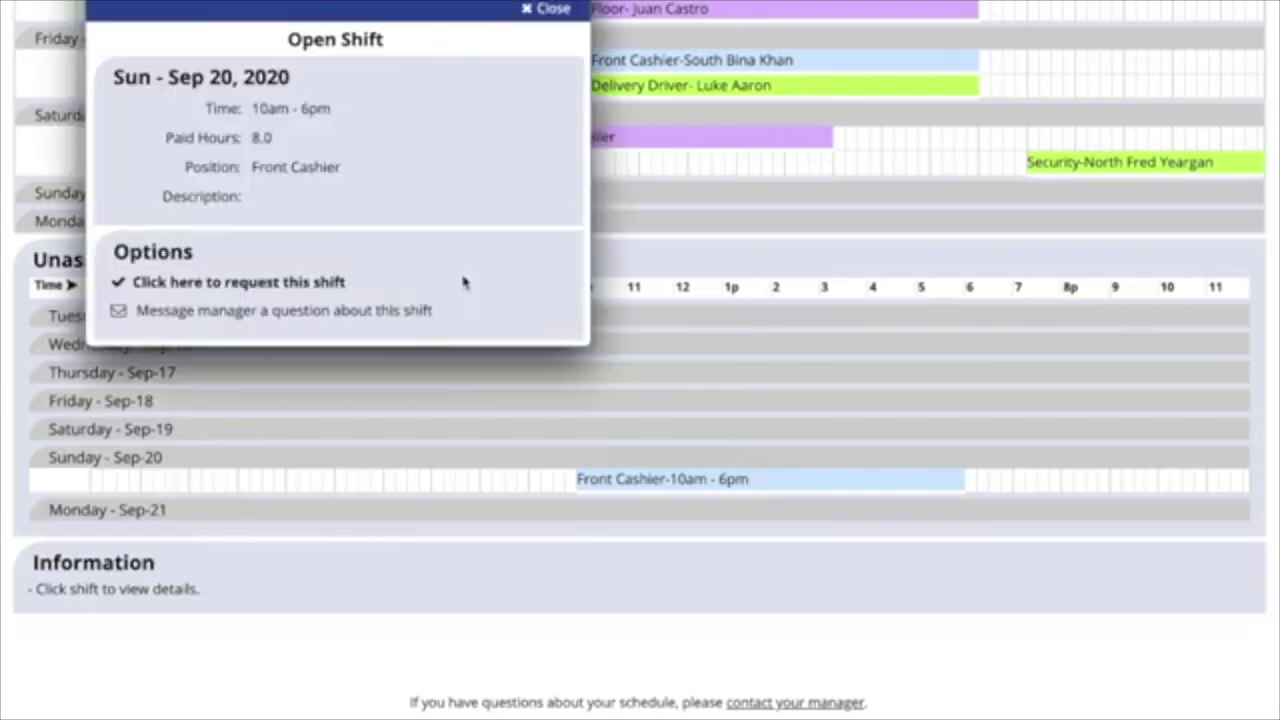
{"action": "left_click", "coordinate": [338, 283]}
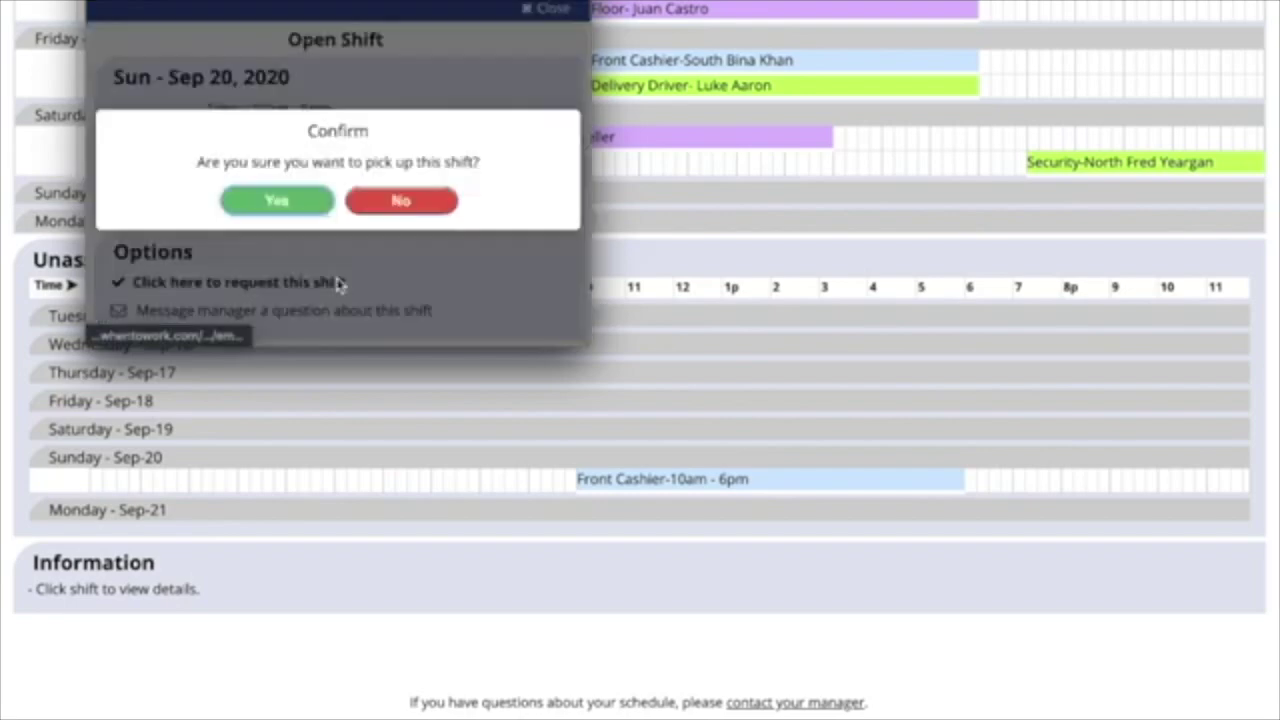
{"action": "left_click", "coordinate": [280, 202]}
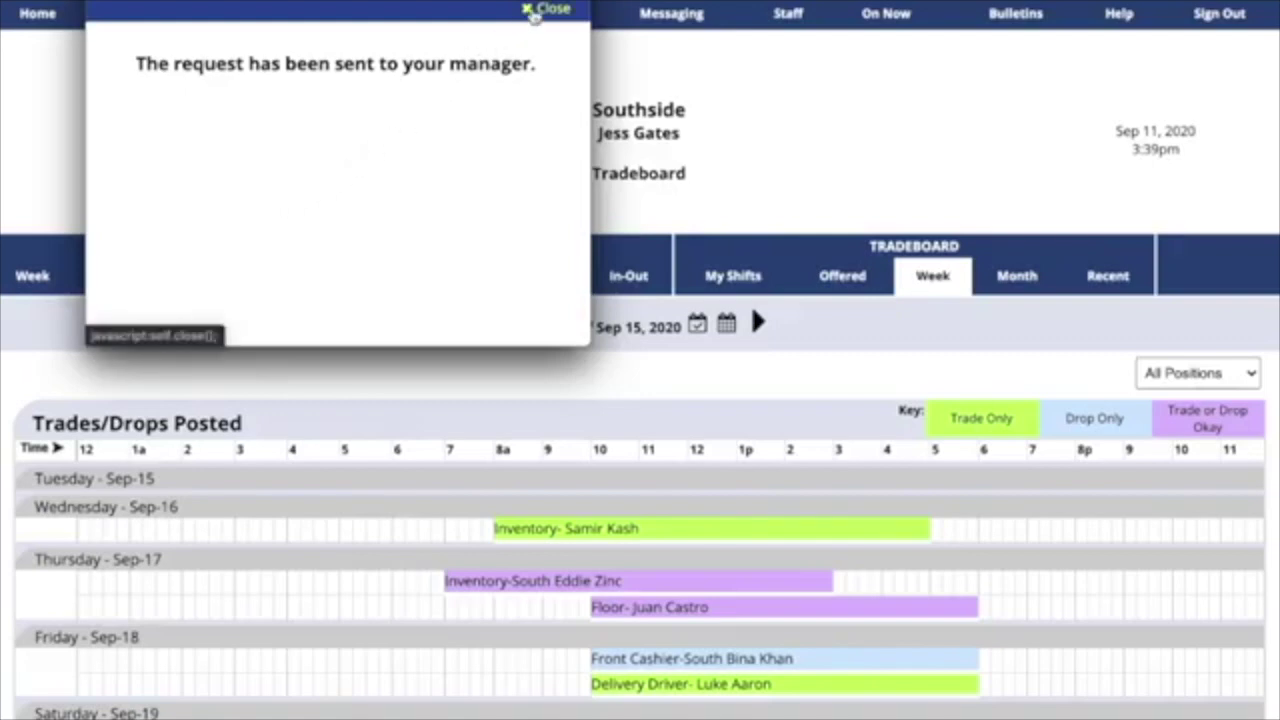
{"action": "left_click", "coordinate": [533, 12]}
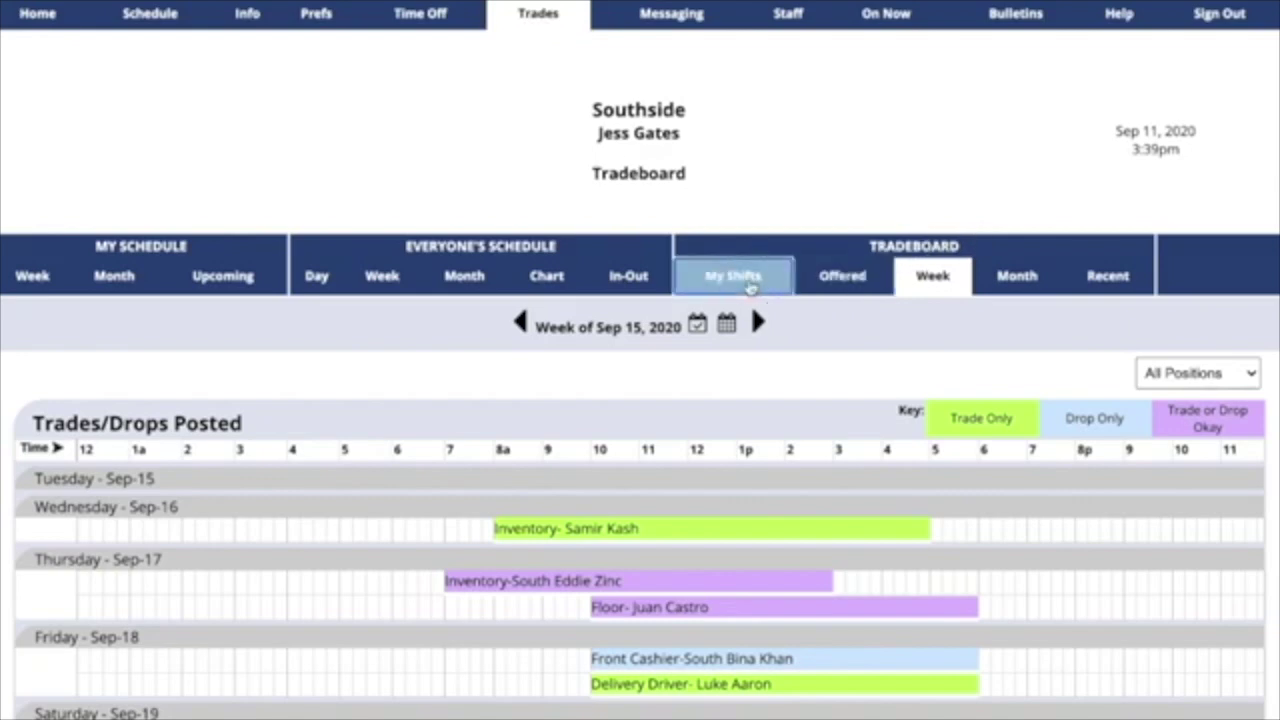
Step: Under My Shifts, mark Sat Oct 17 for Trade and Drop, comment "sister's wedding", and post
{"action": "left_click", "coordinate": [749, 285]}
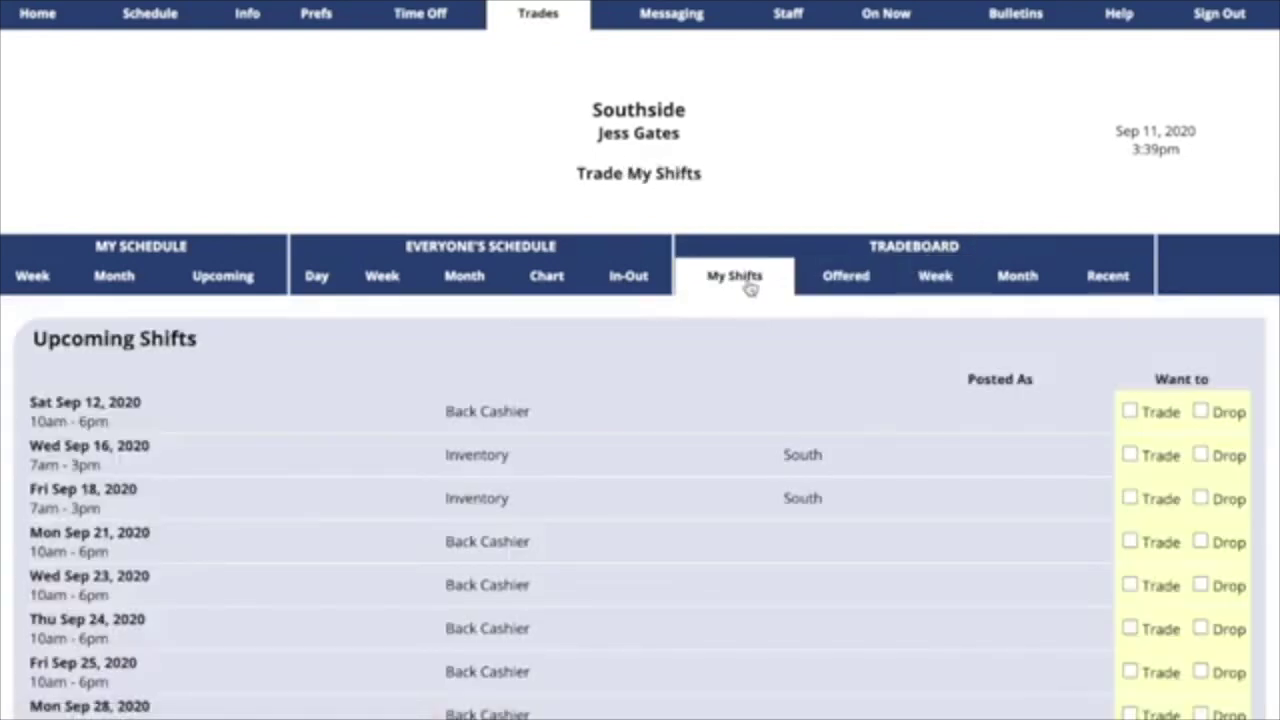
{"action": "scroll", "coordinate": [749, 288], "scroll_direction": "down", "scroll_amount": 2}
{"action": "scroll", "coordinate": [750, 288], "scroll_direction": "down", "scroll_amount": 3}
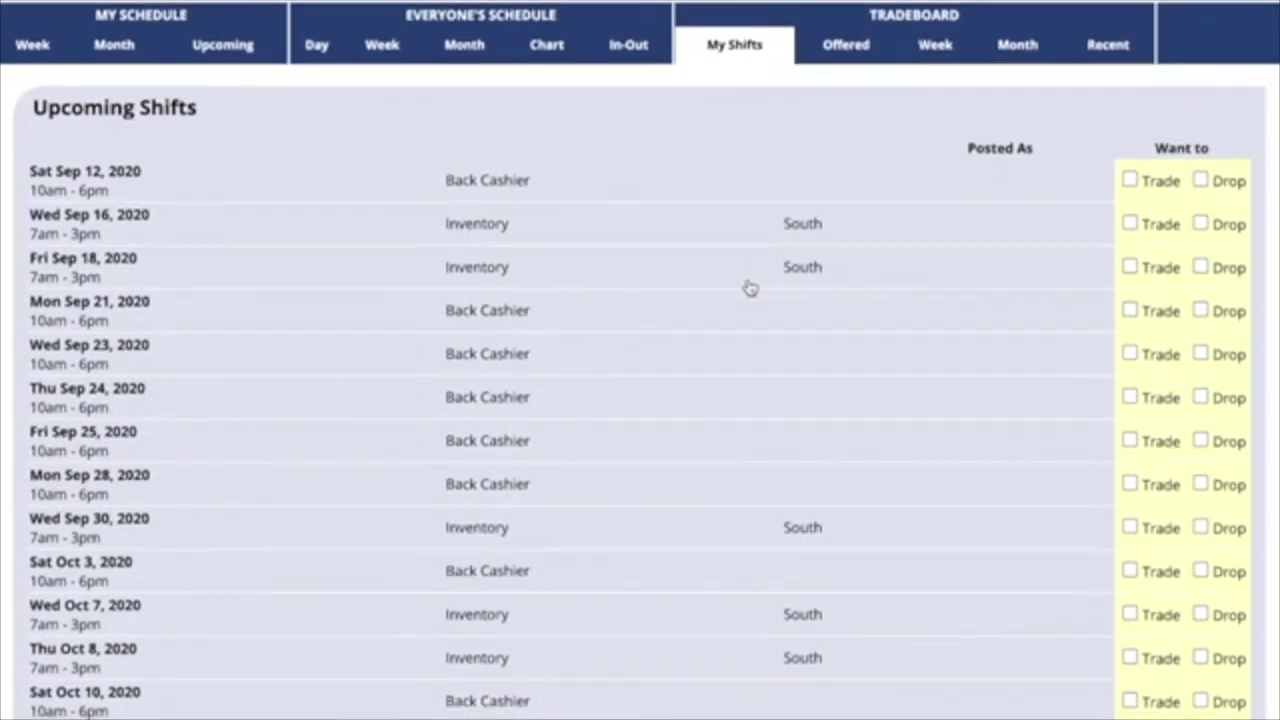
{"action": "scroll", "coordinate": [750, 288], "scroll_direction": "down", "scroll_amount": 1}
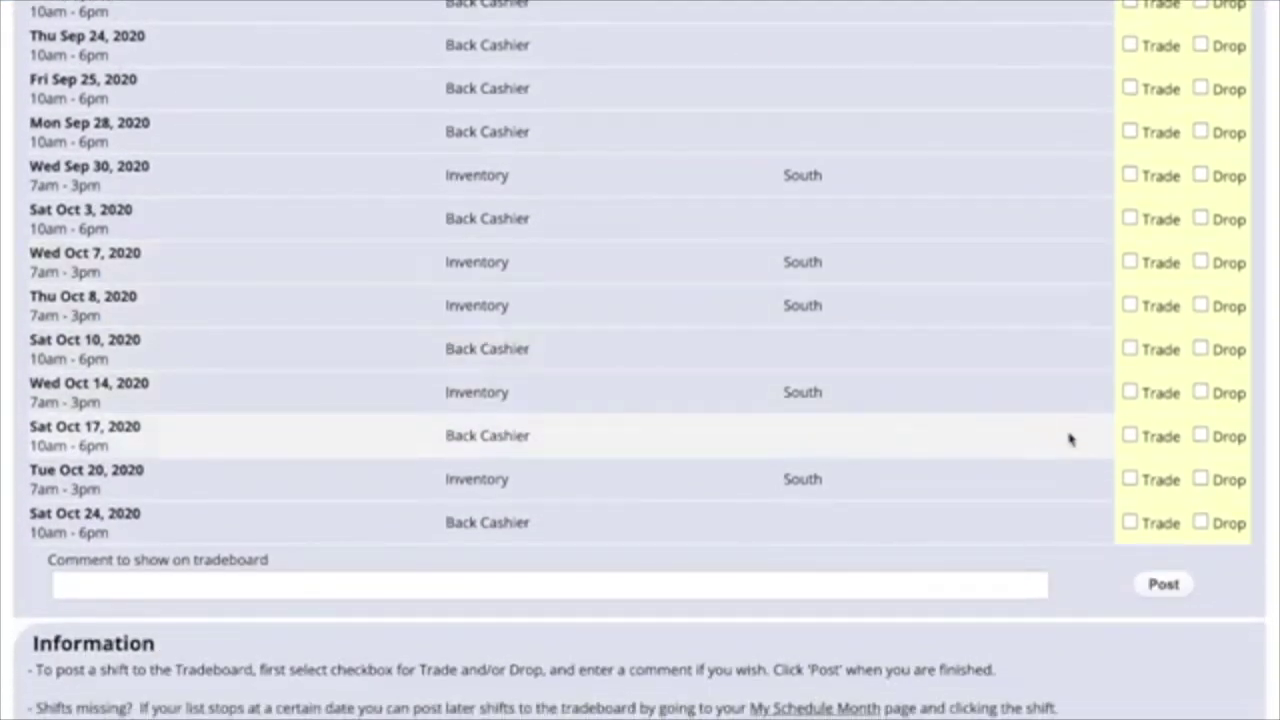
{"action": "left_click", "coordinate": [1130, 436]}
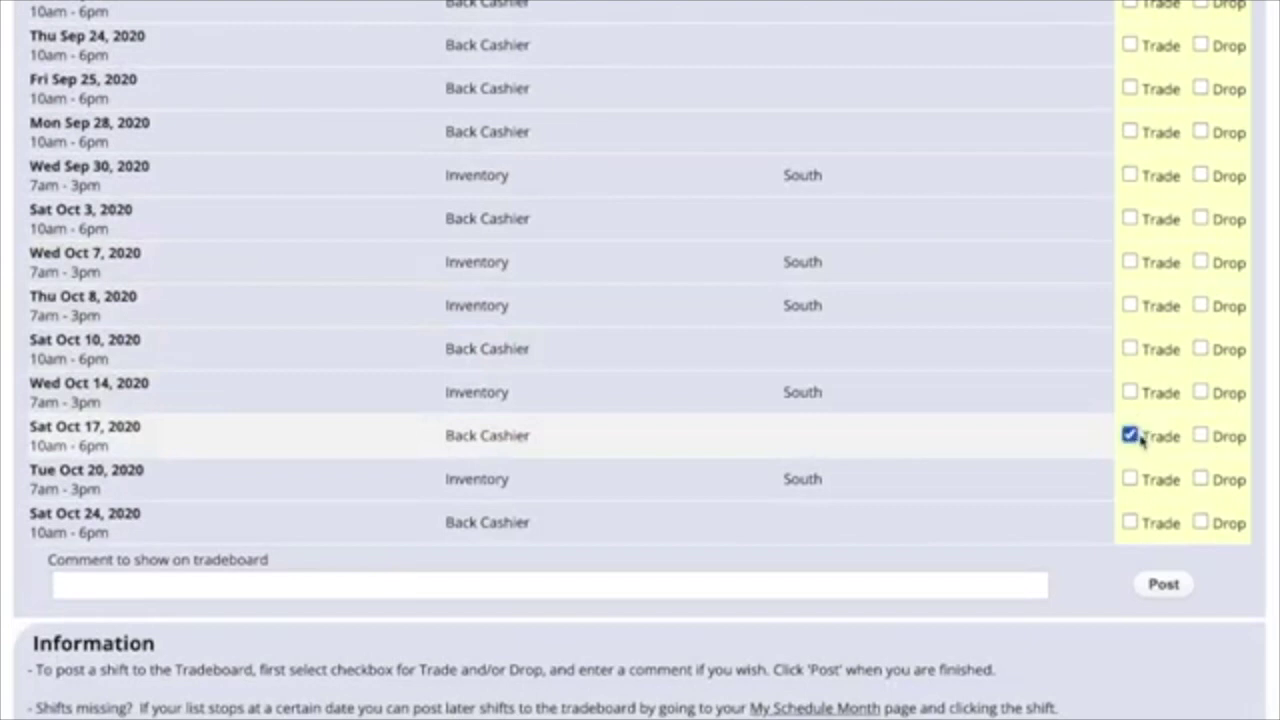
{"action": "left_click", "coordinate": [1200, 436]}
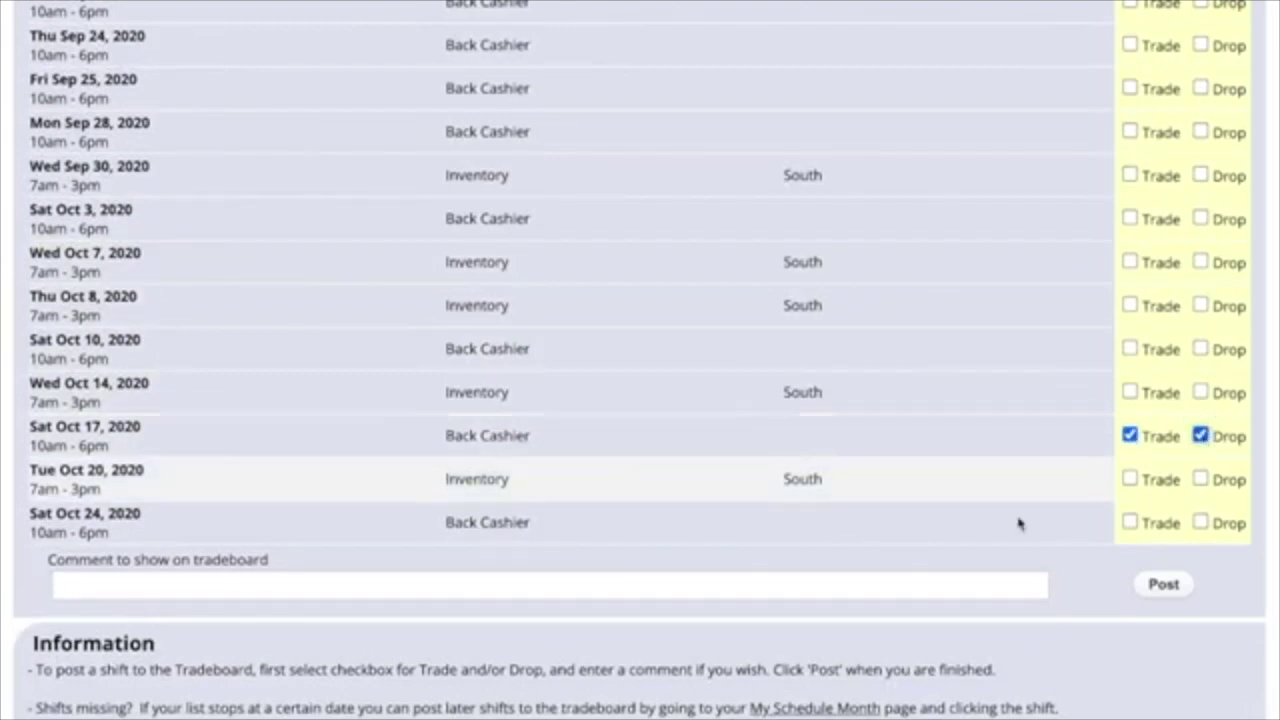
{"action": "left_click", "coordinate": [820, 583]}
{"action": "type", "text": "wister's w"}
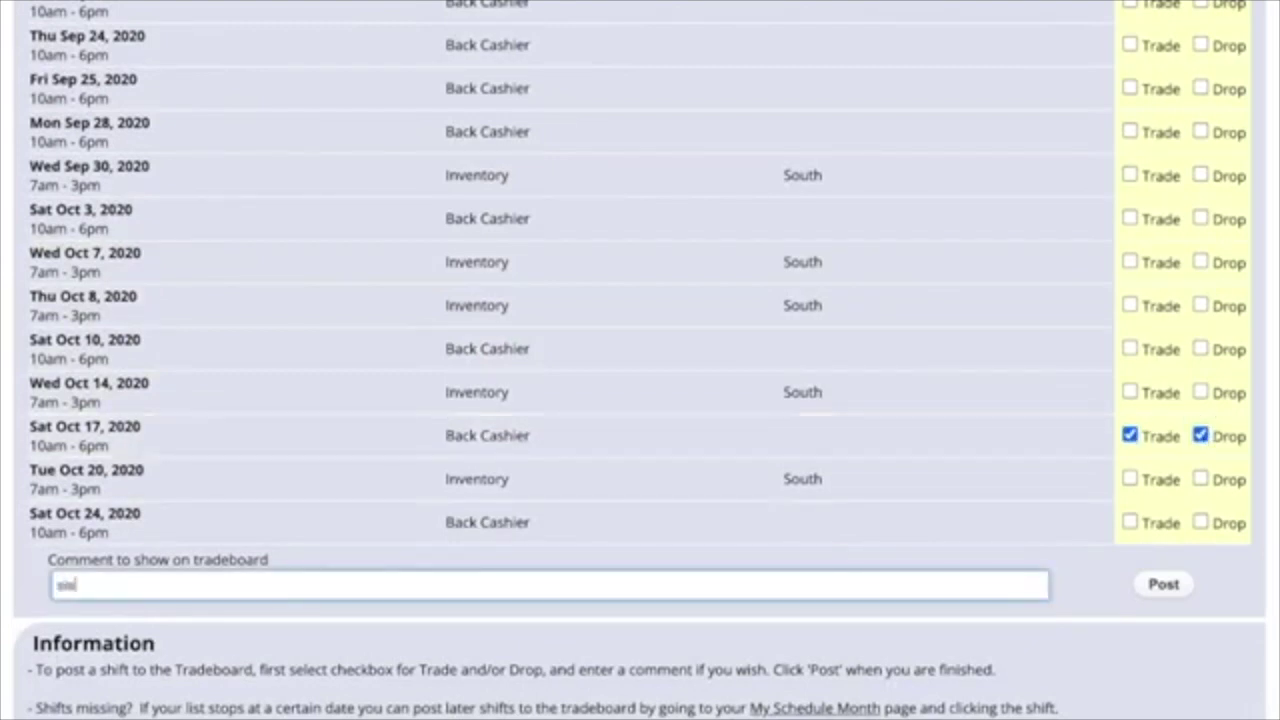
{"action": "type", "text": "edding"}
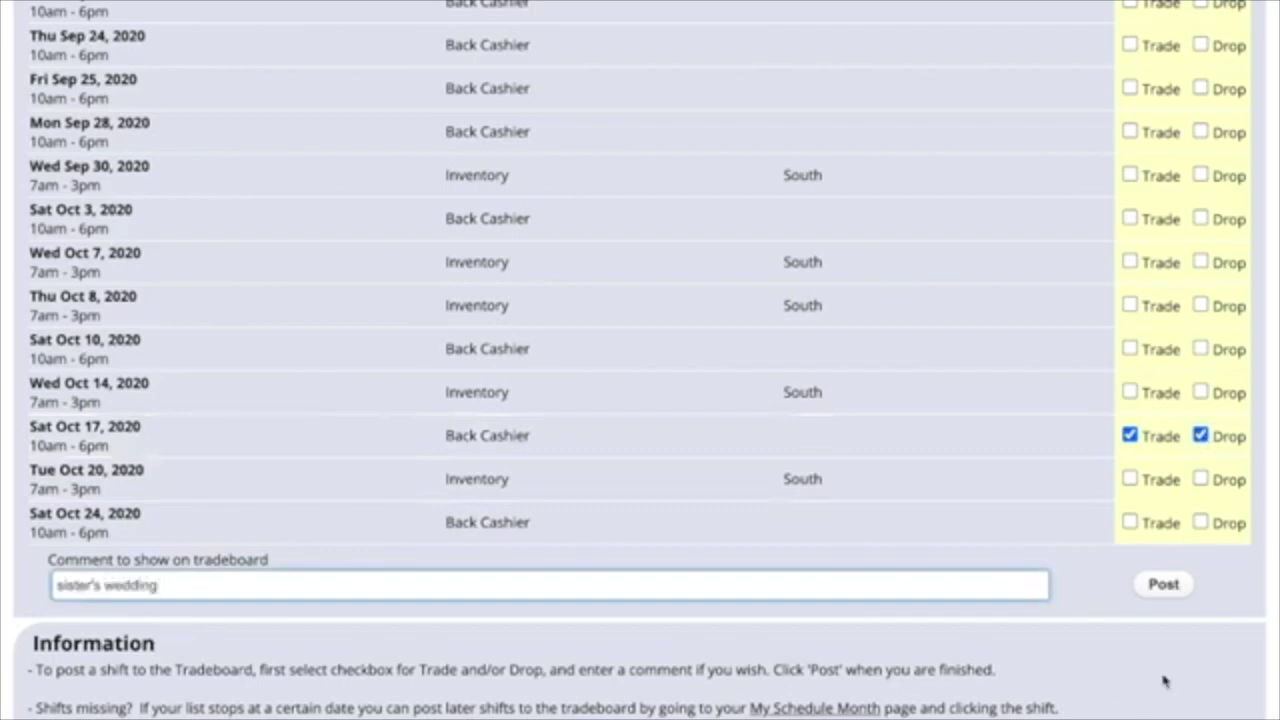
{"action": "left_click", "coordinate": [1164, 590]}
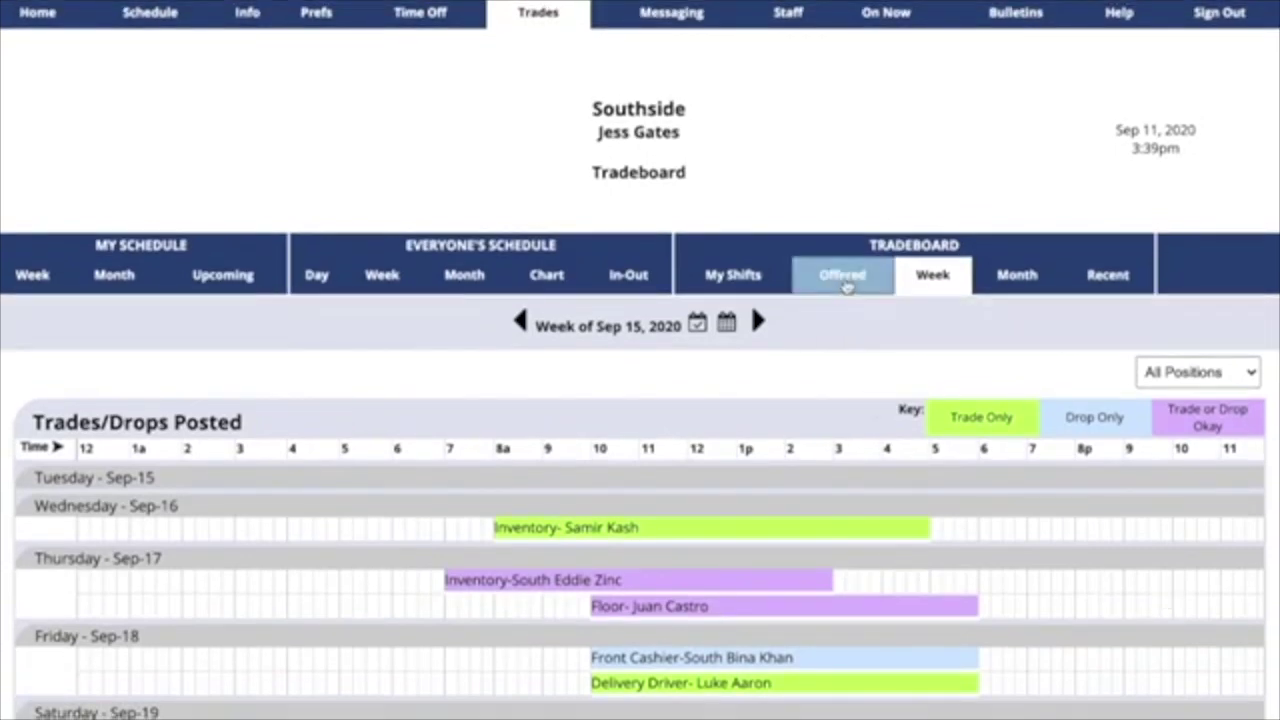
Step: On the Offered tab, accept and post the Thu Oct 29 Inventory 3pm–11pm trade offer
{"action": "left_click", "coordinate": [856, 279]}
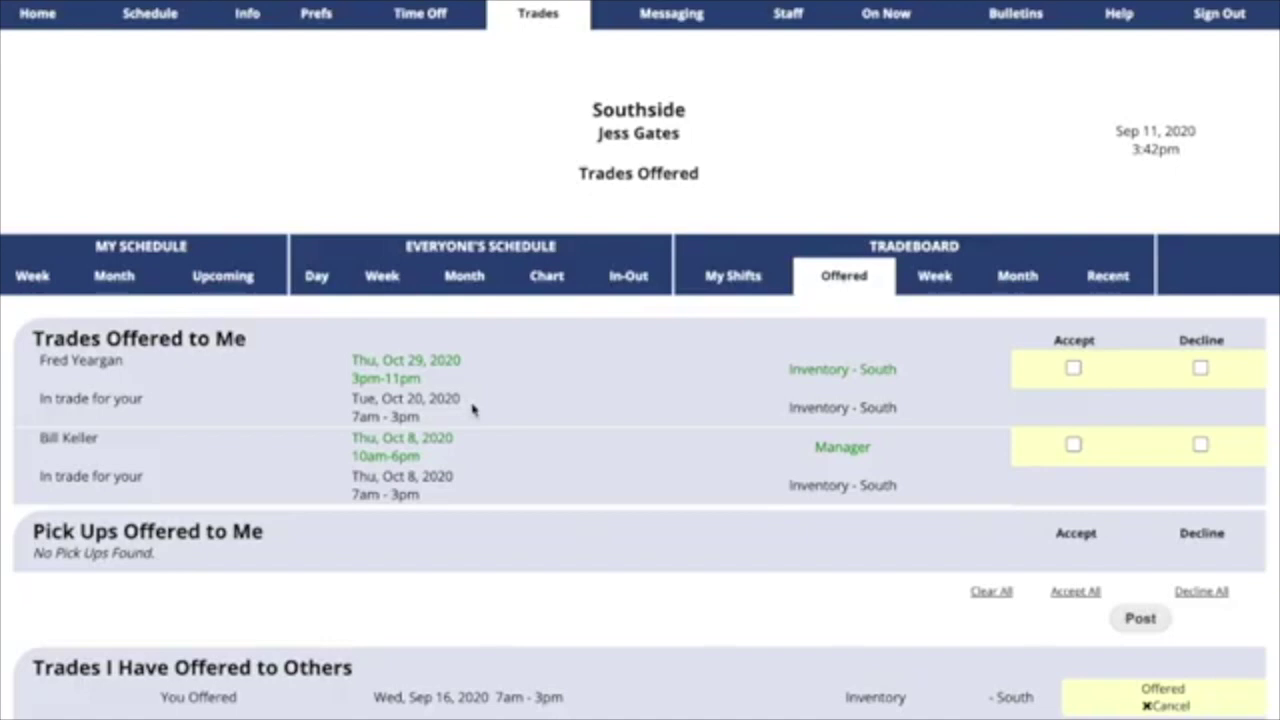
{"action": "left_click", "coordinate": [1074, 369]}
{"action": "left_click", "coordinate": [1141, 620]}
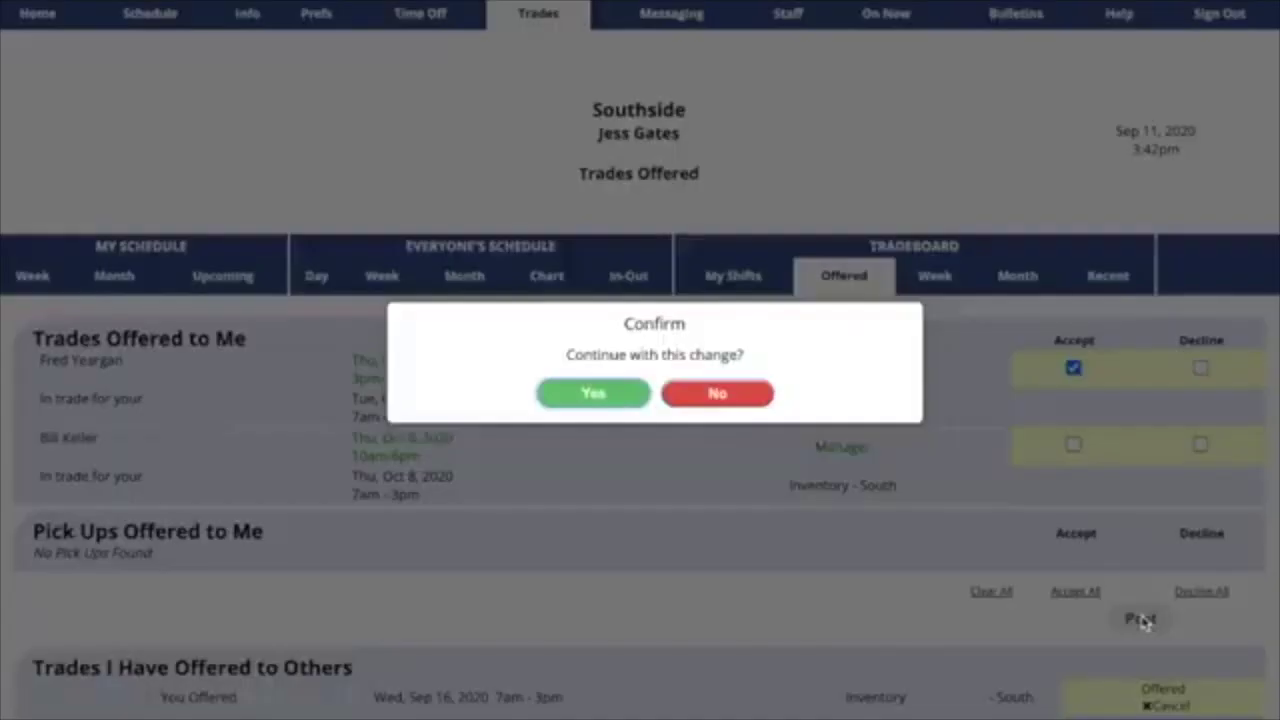
{"action": "left_click", "coordinate": [606, 398]}
{"action": "left_click", "coordinate": [638, 385]}
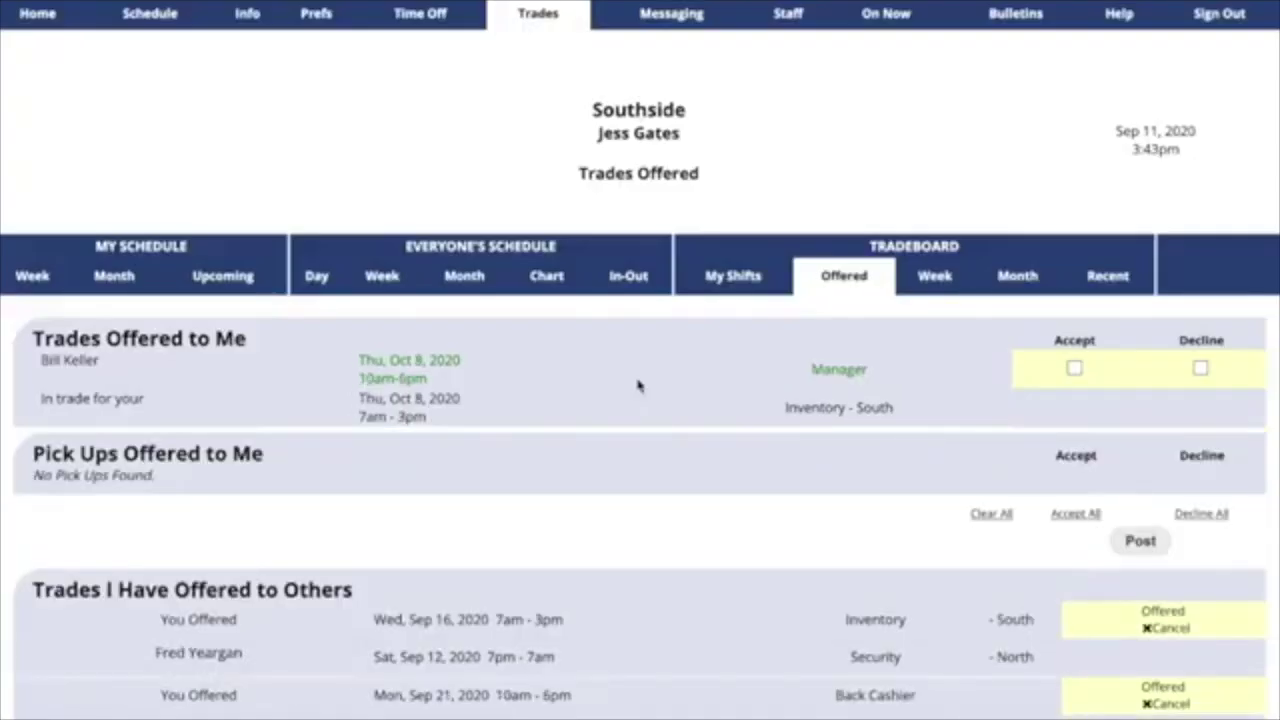
{"action": "scroll", "coordinate": [638, 385], "scroll_direction": "down", "scroll_amount": 4}
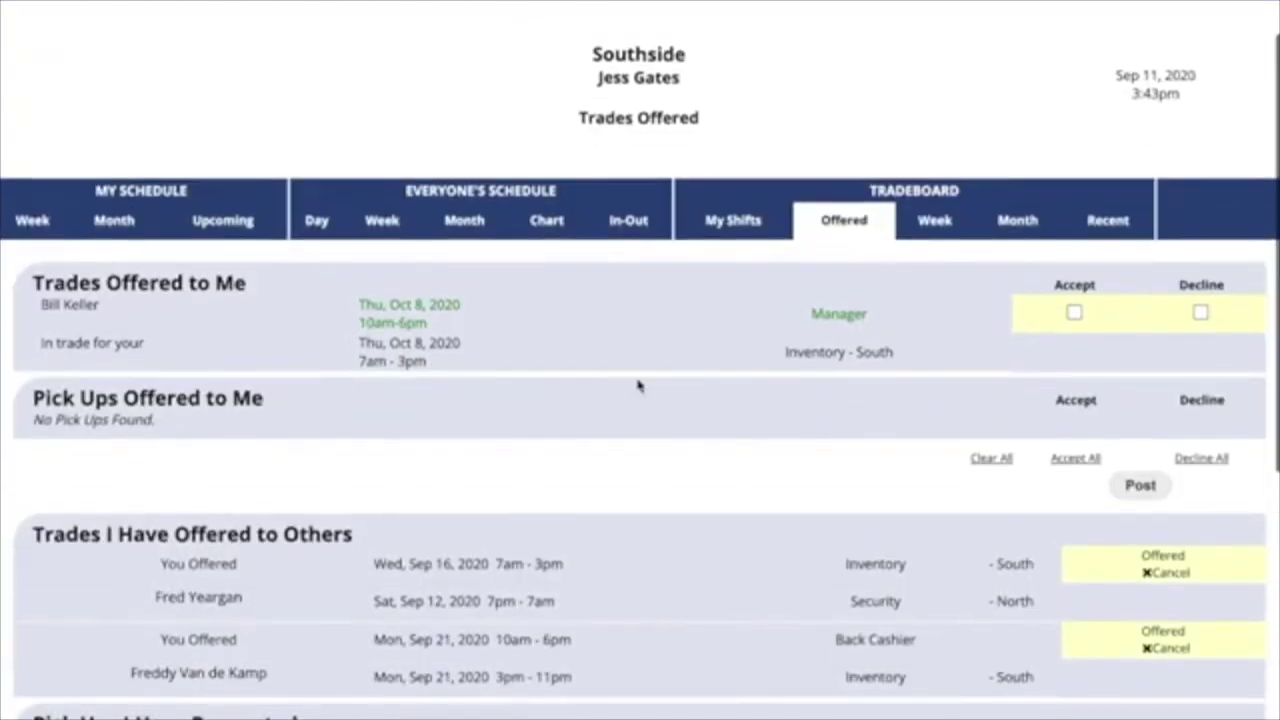
{"action": "scroll", "coordinate": [638, 385], "scroll_direction": "down", "scroll_amount": 1}
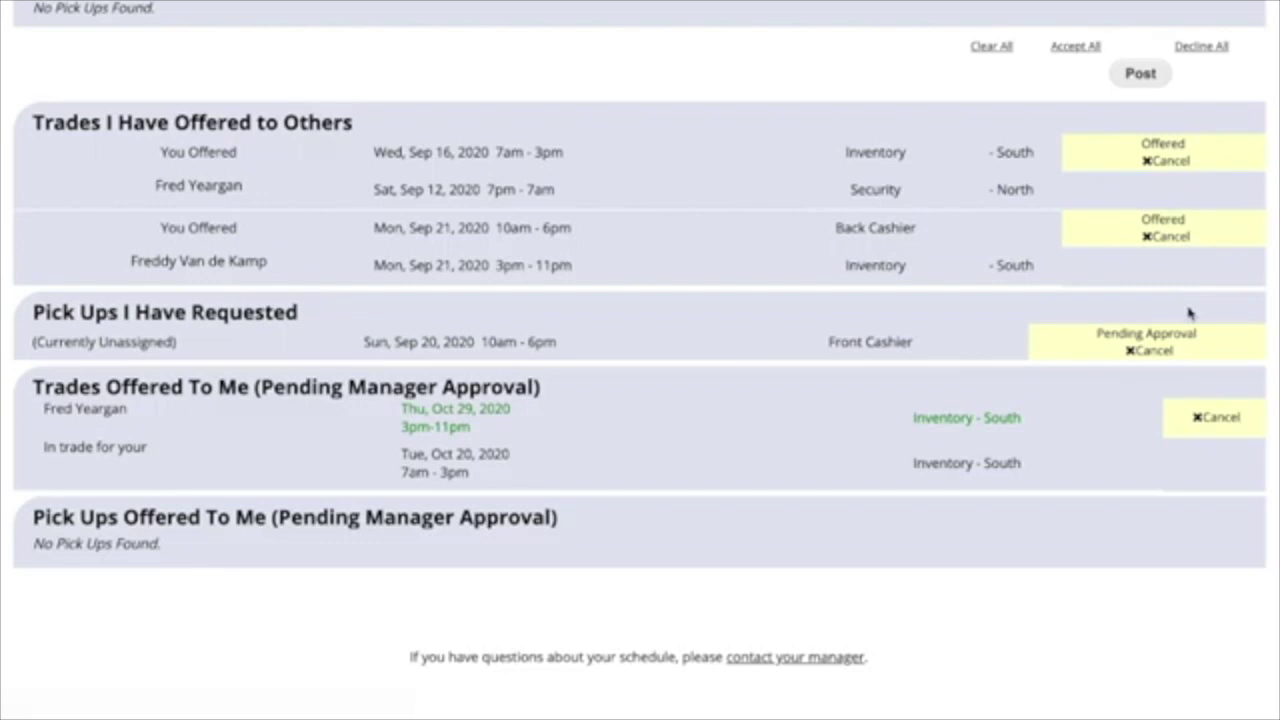
{"action": "scroll", "coordinate": [1188, 313], "scroll_direction": "up", "scroll_amount": 2}
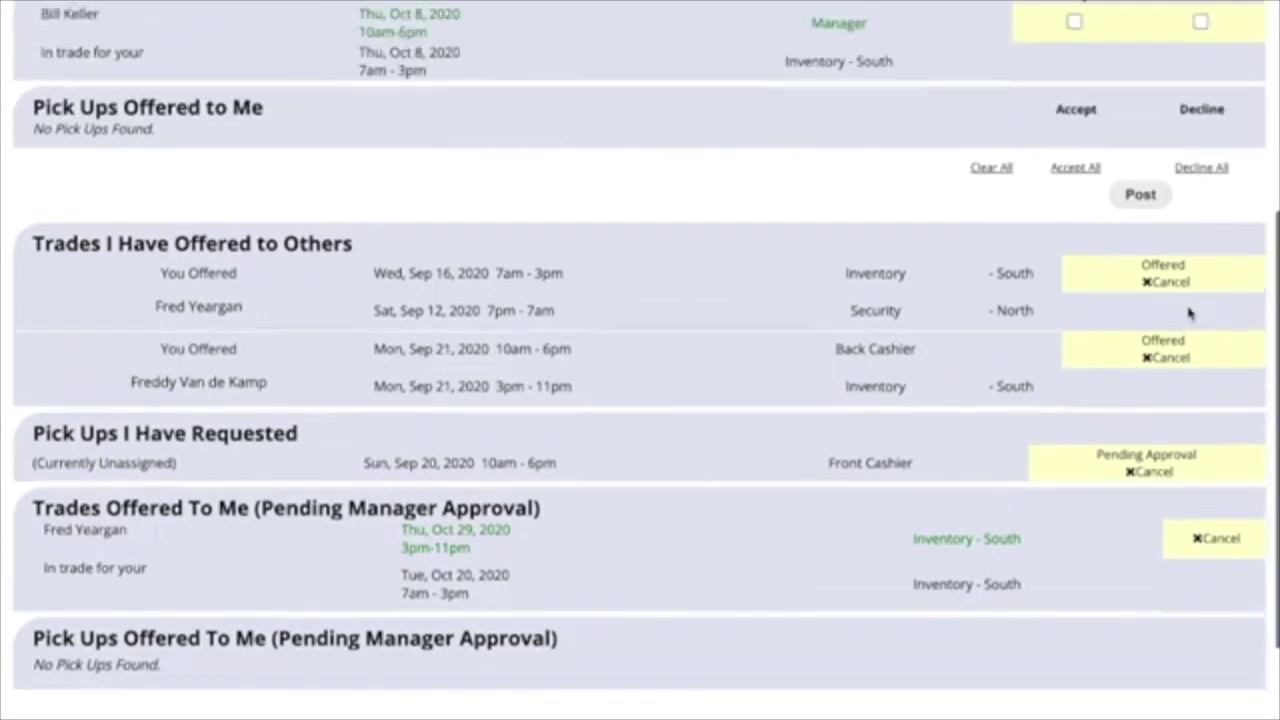
{"action": "scroll", "coordinate": [1188, 313], "scroll_direction": "up", "scroll_amount": 3}
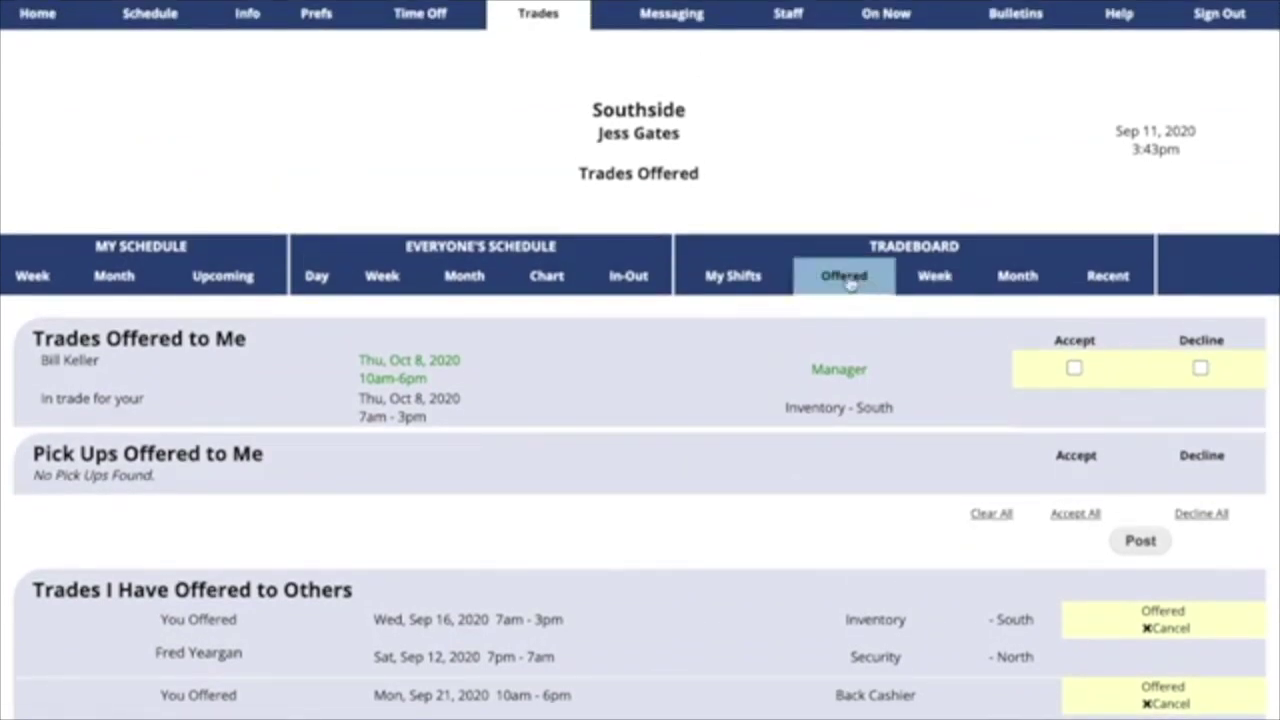
Step: Return to the weekly tradeboard and advance it to the week of Sep 22, 2020
{"action": "left_click", "coordinate": [936, 281]}
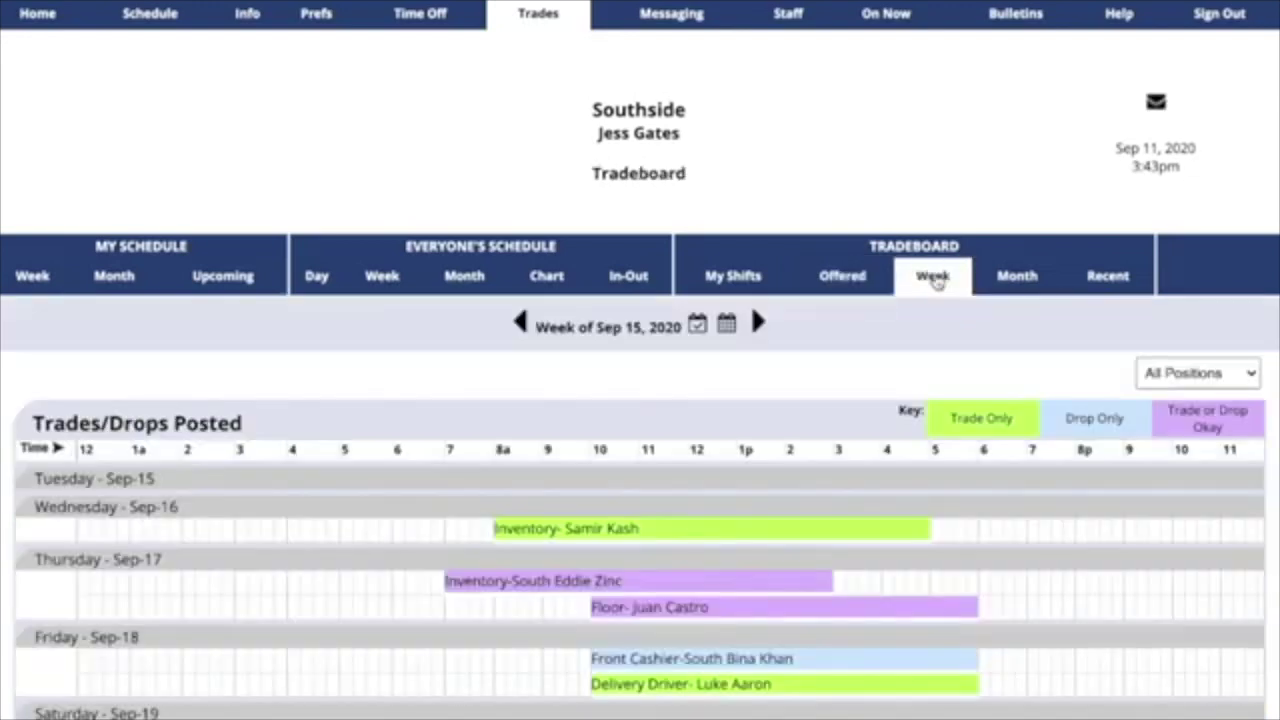
{"action": "scroll", "coordinate": [951, 367], "scroll_direction": "down", "scroll_amount": 3}
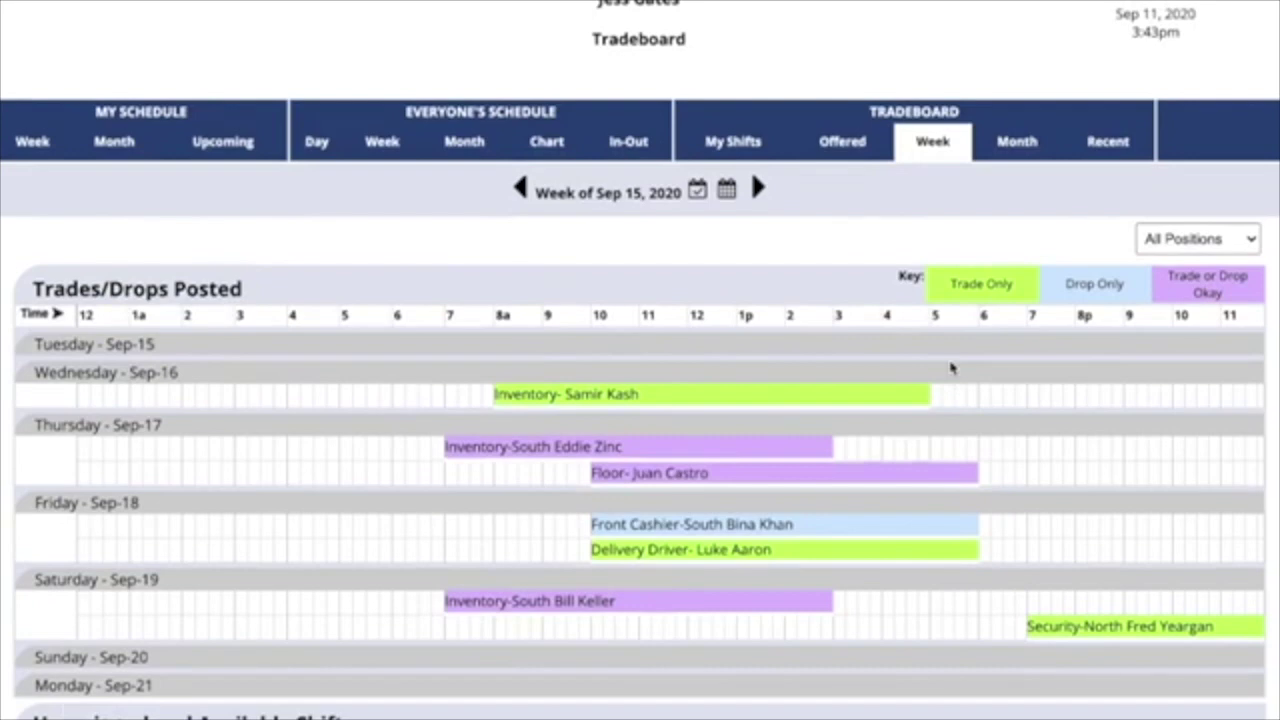
{"action": "scroll", "coordinate": [951, 367], "scroll_direction": "down", "scroll_amount": 3}
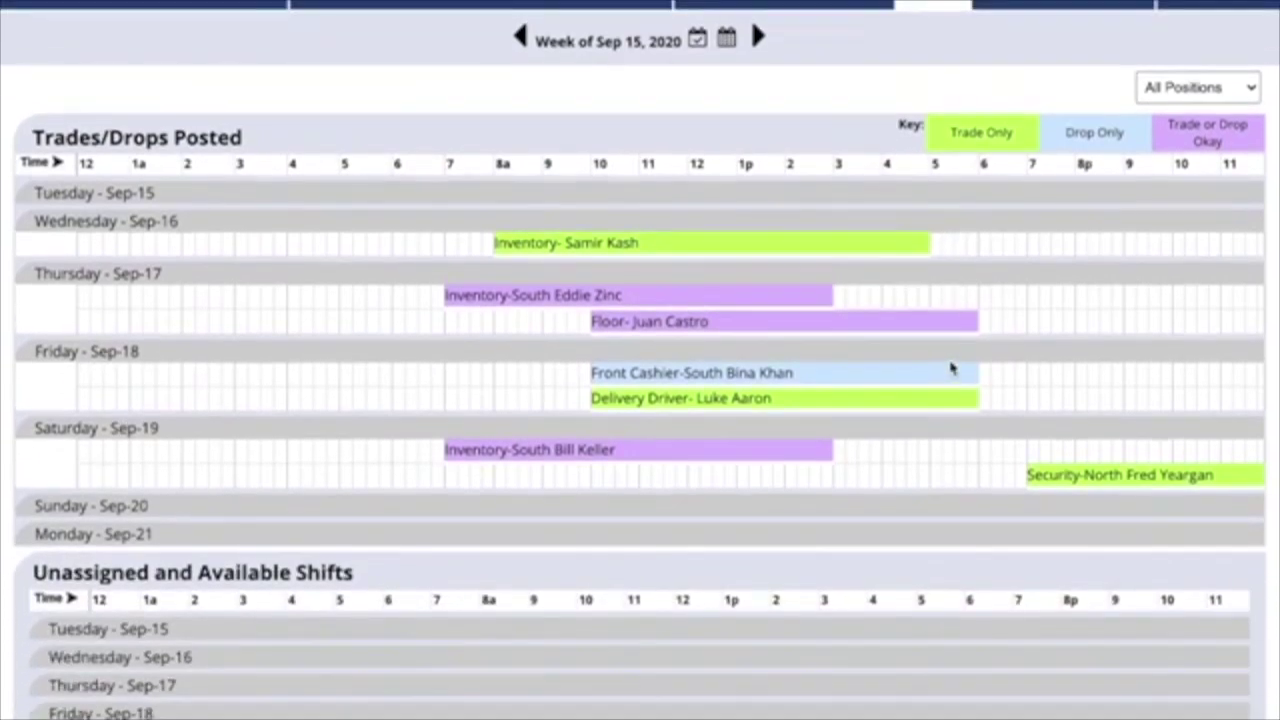
{"action": "scroll", "coordinate": [955, 368], "scroll_direction": "up", "scroll_amount": 2}
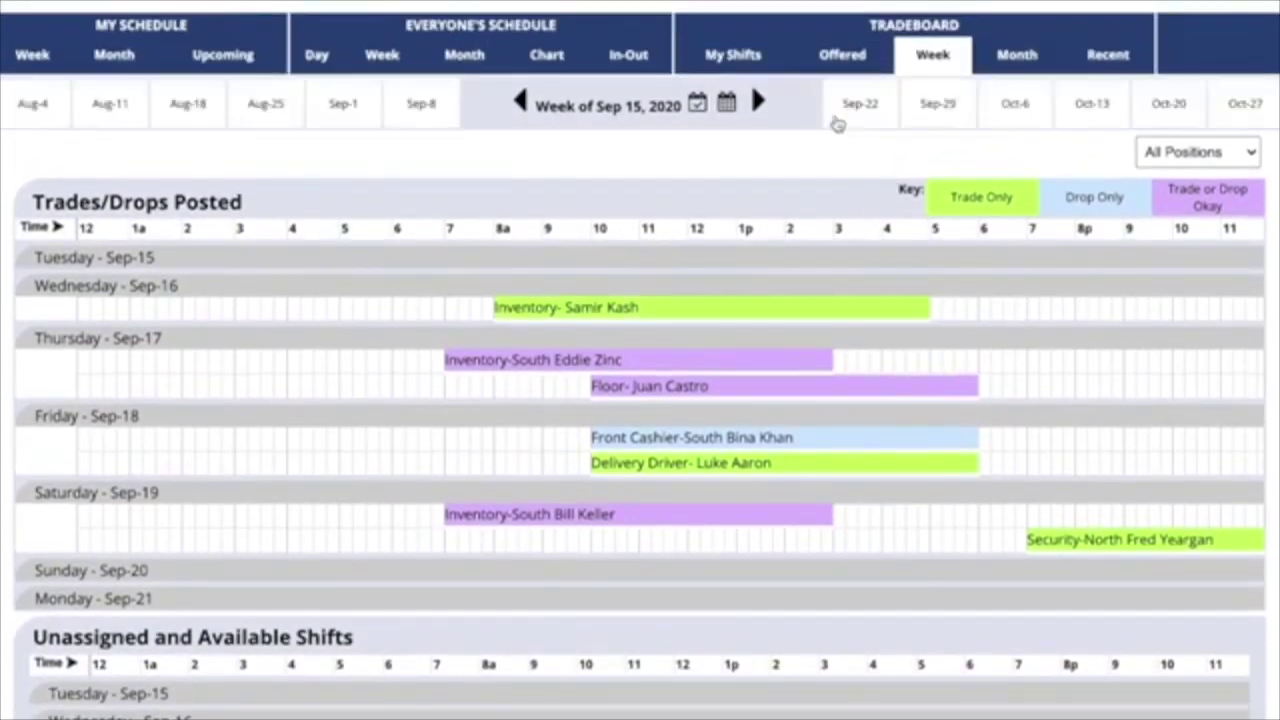
{"action": "left_click", "coordinate": [760, 101]}
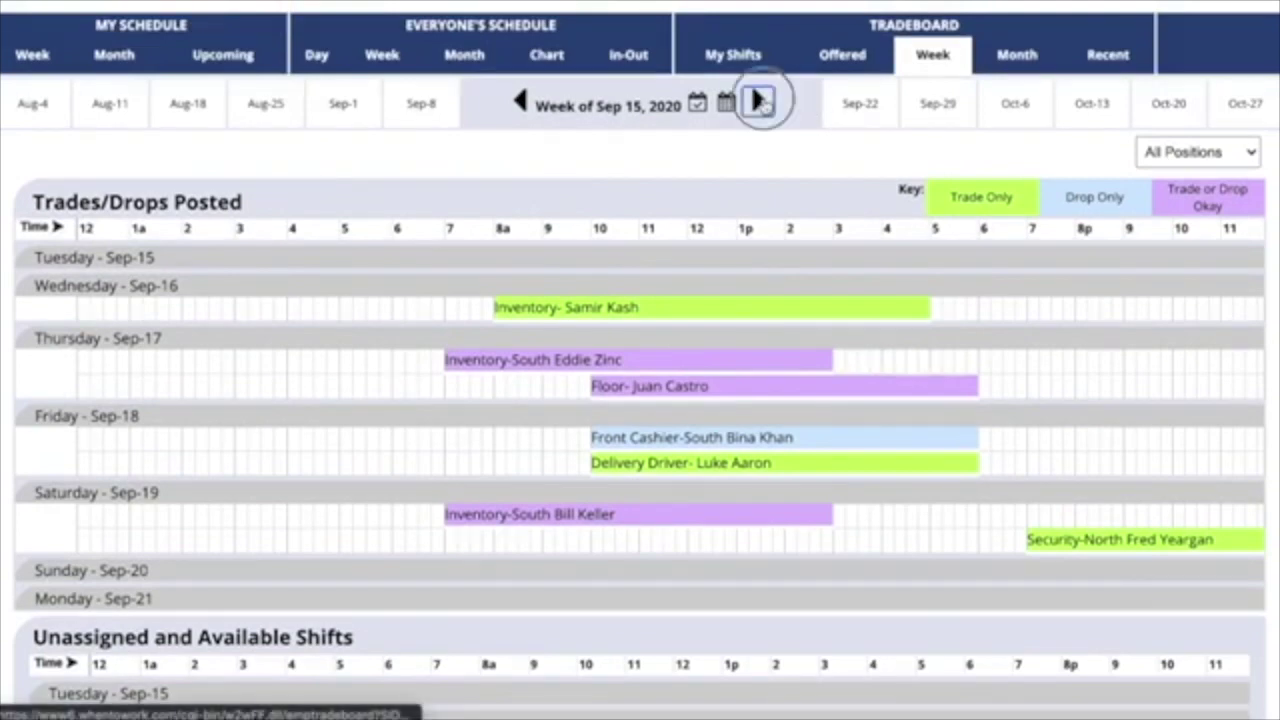
{"action": "scroll", "coordinate": [825, 355], "scroll_direction": "down", "scroll_amount": 2}
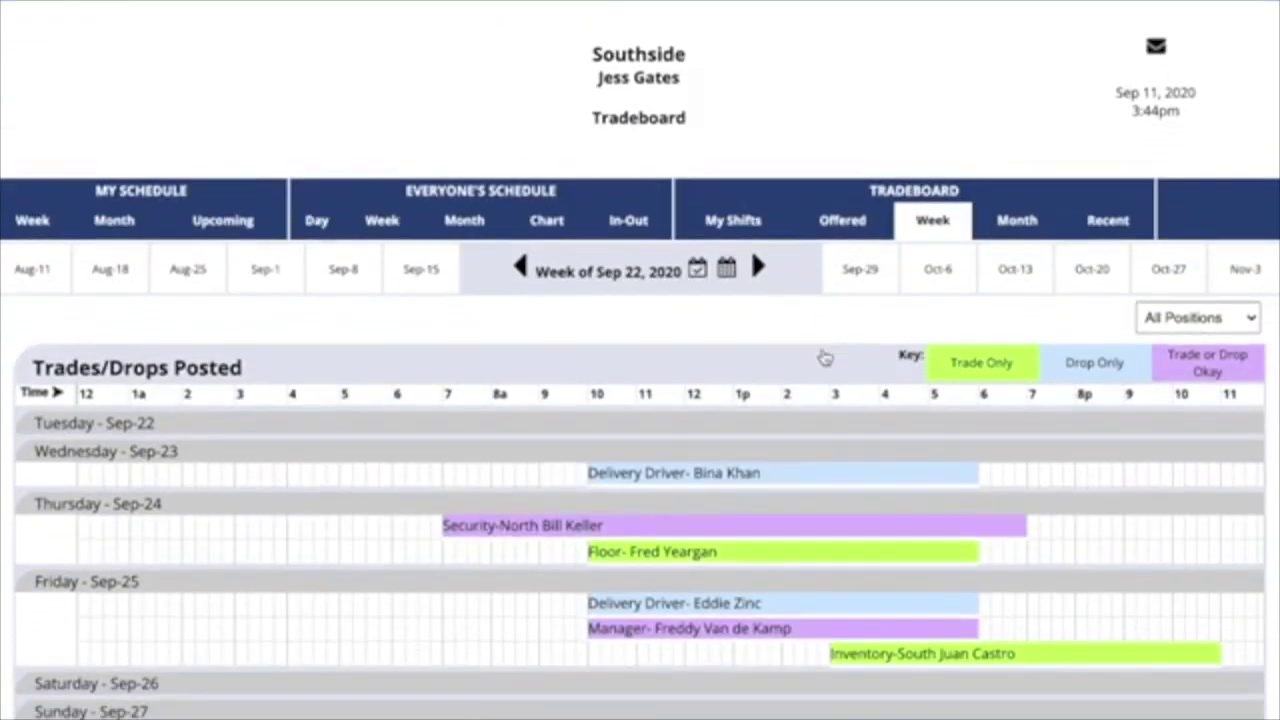
{"action": "scroll", "coordinate": [825, 357], "scroll_direction": "down", "scroll_amount": 2}
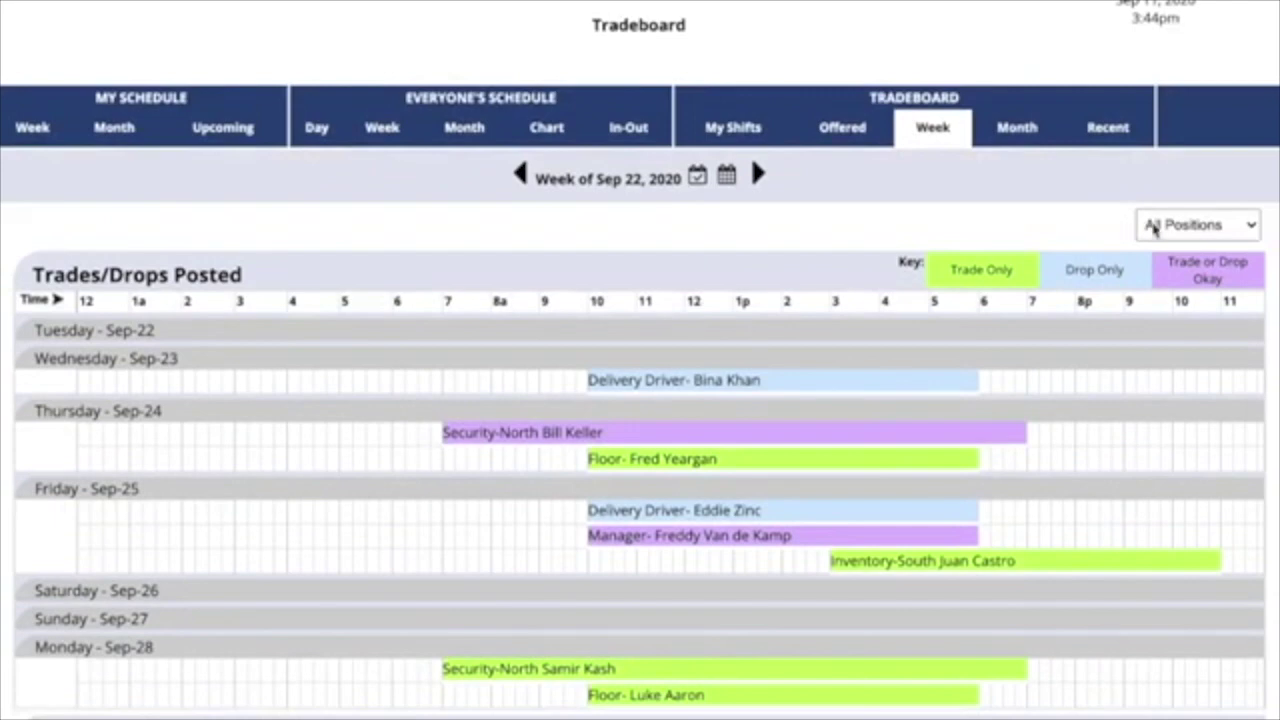
Step: Filter the tradeboard to Delivery Driver, leaving only the Sep 23 and Sep 25 drop-only shifts
{"action": "left_click", "coordinate": [1253, 229]}
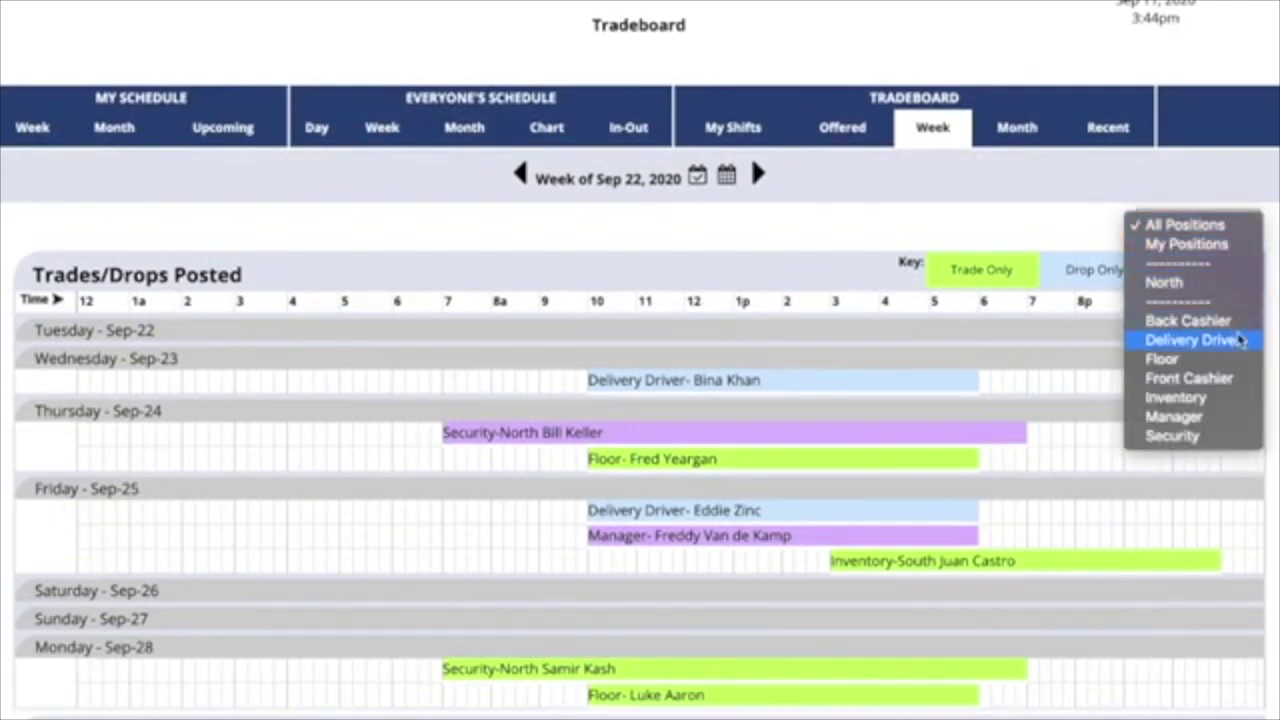
{"action": "left_click", "coordinate": [1240, 340]}
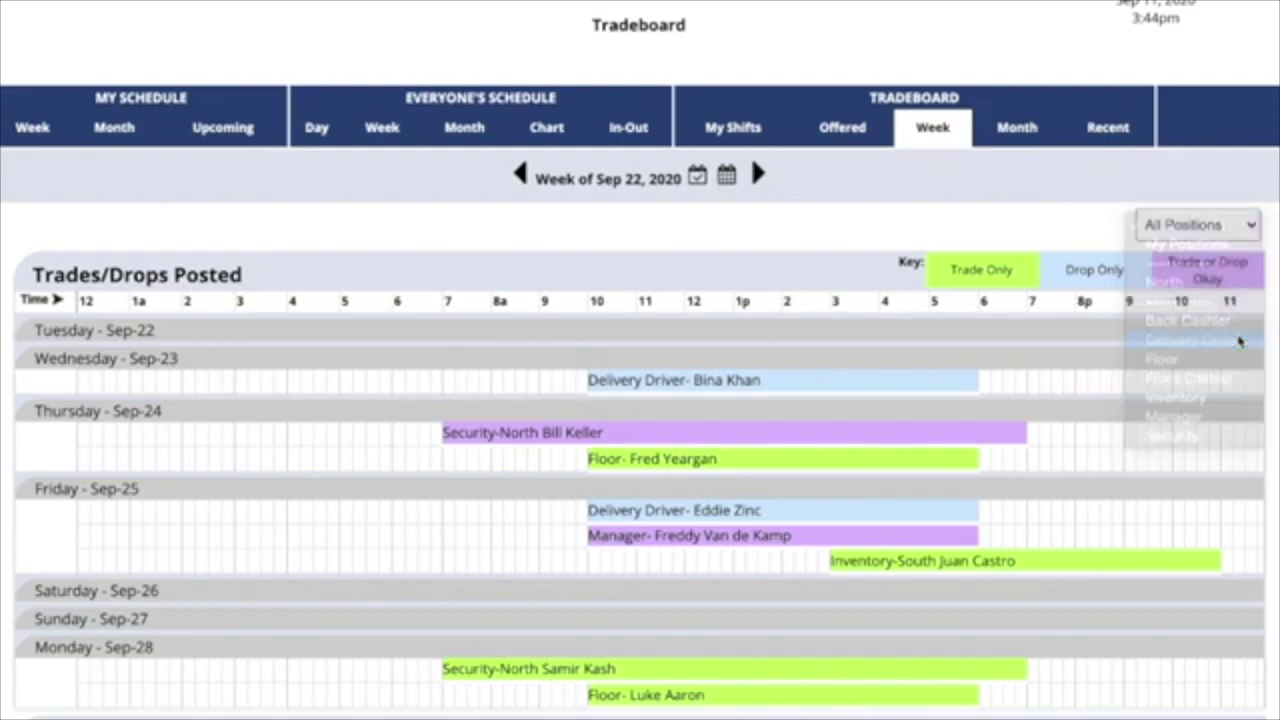
{"action": "scroll", "coordinate": [1240, 342], "scroll_direction": "down", "scroll_amount": 2}
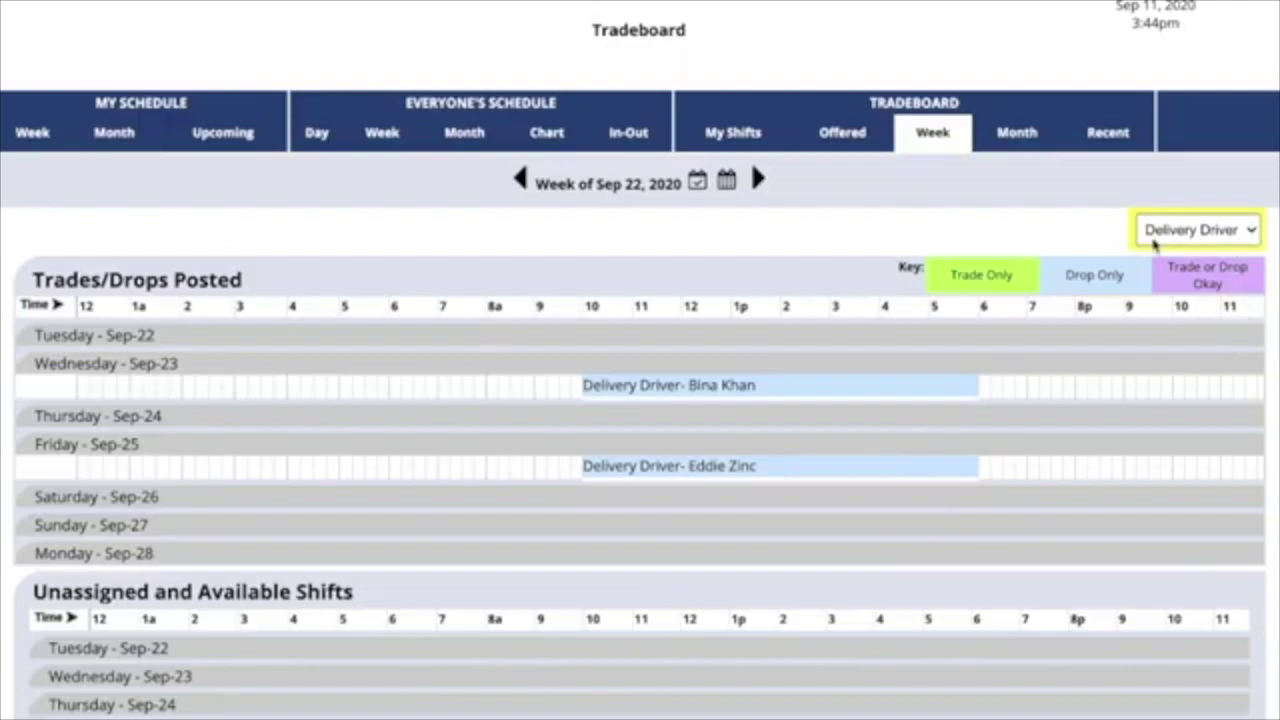
Step: Switch to the Tradeboard Month view for September 2020 and reset the filter to All Positions
{"action": "left_click", "coordinate": [1017, 132]}
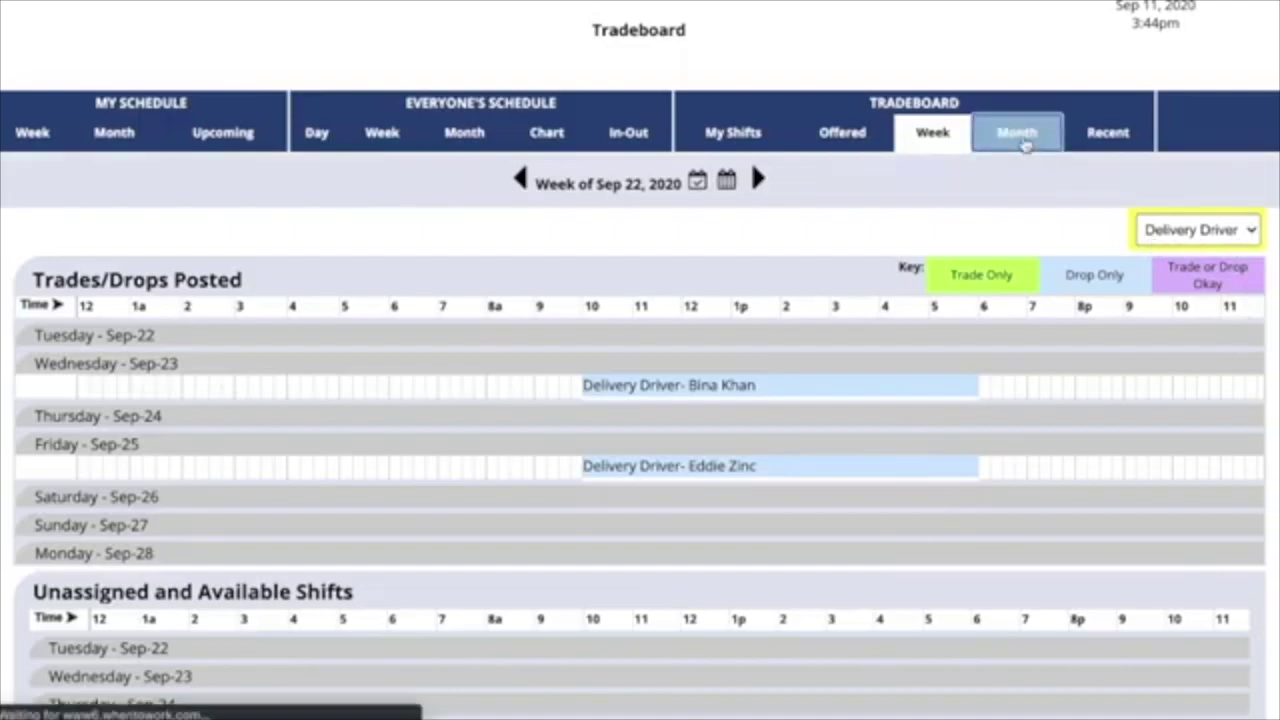
{"action": "scroll", "coordinate": [1025, 146], "scroll_direction": "down", "scroll_amount": 2}
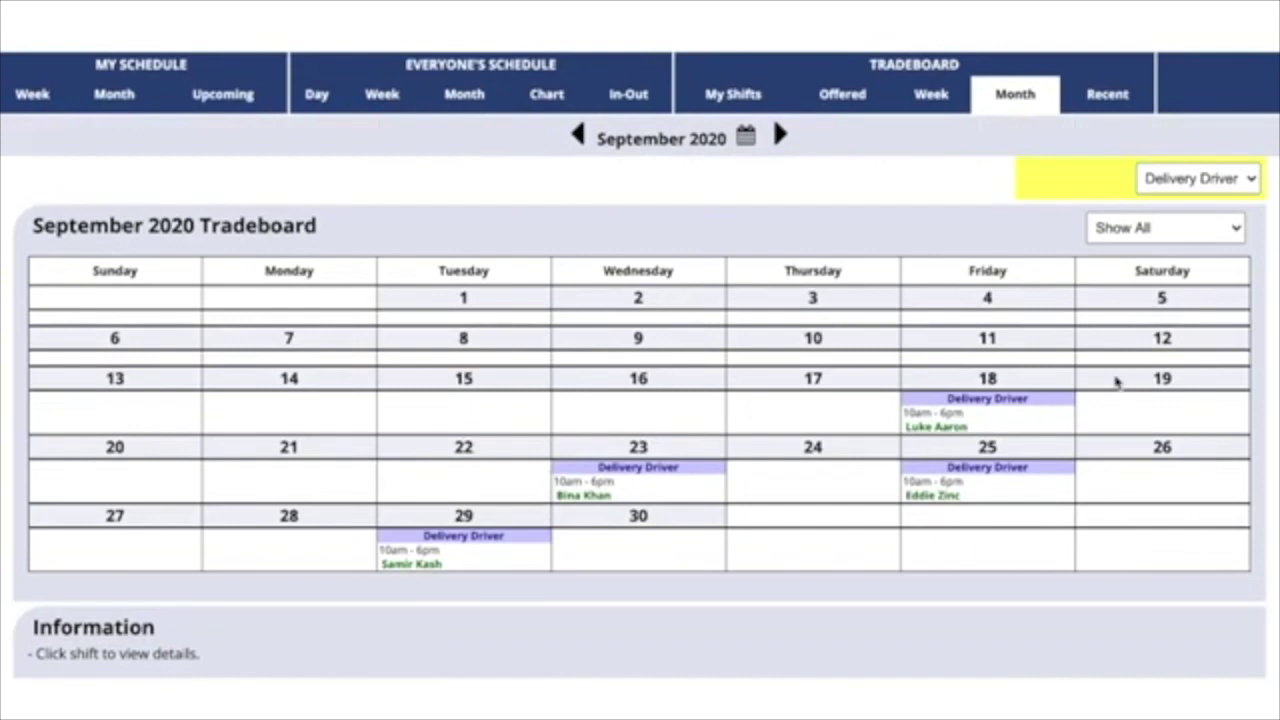
{"action": "left_click", "coordinate": [1248, 184]}
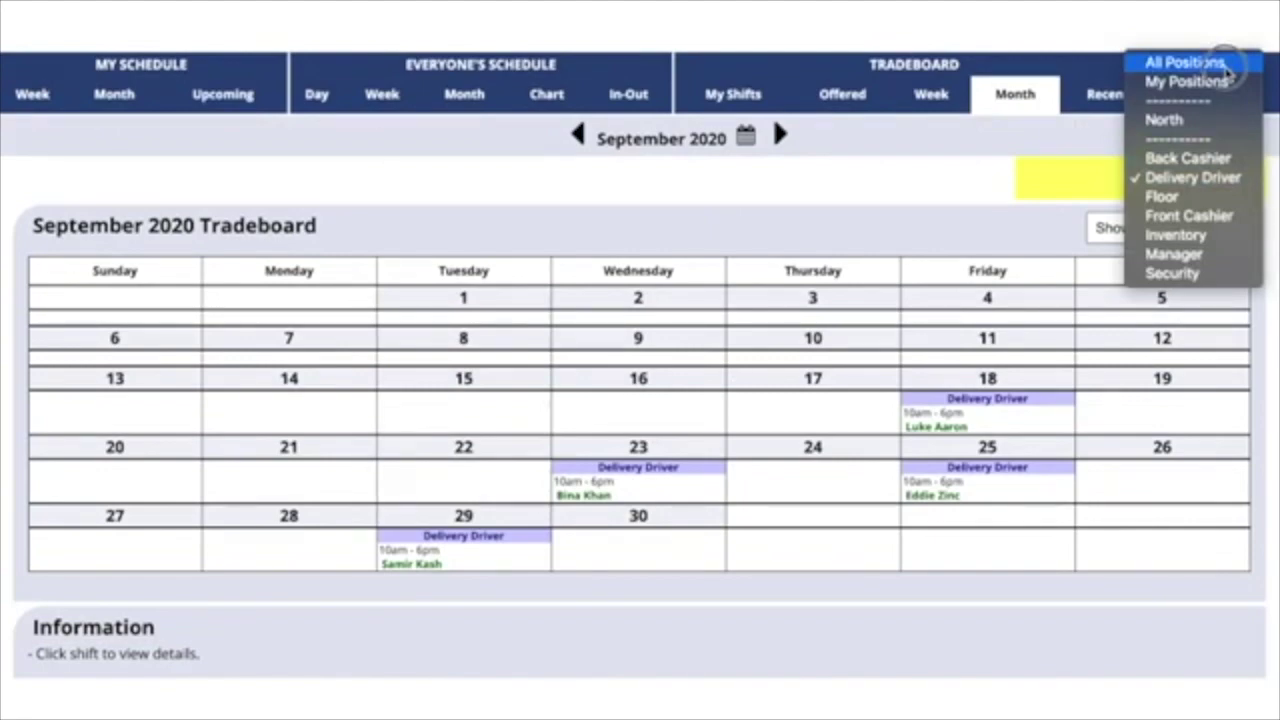
{"action": "left_click", "coordinate": [1228, 68]}
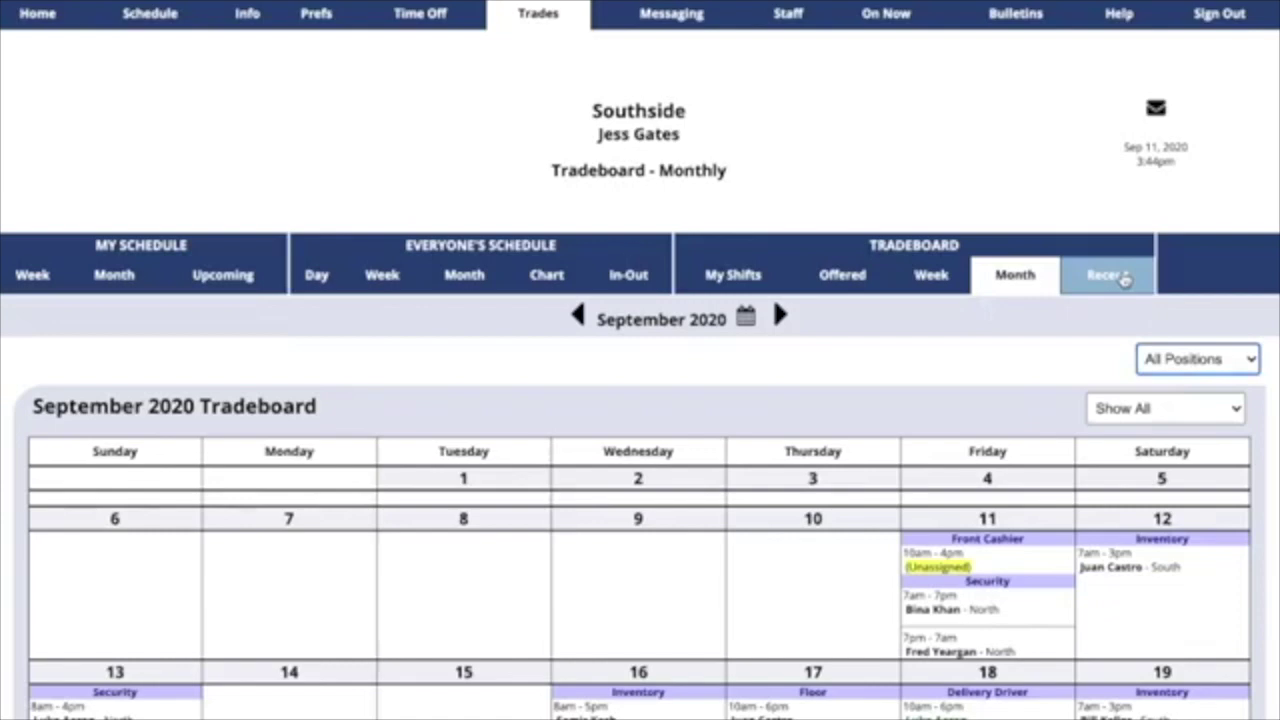
Step: Review Recent Tradeboard Posts: the Oct 22 and Oct 11 drops and open Front Cashier shifts
{"action": "left_click", "coordinate": [1108, 276]}
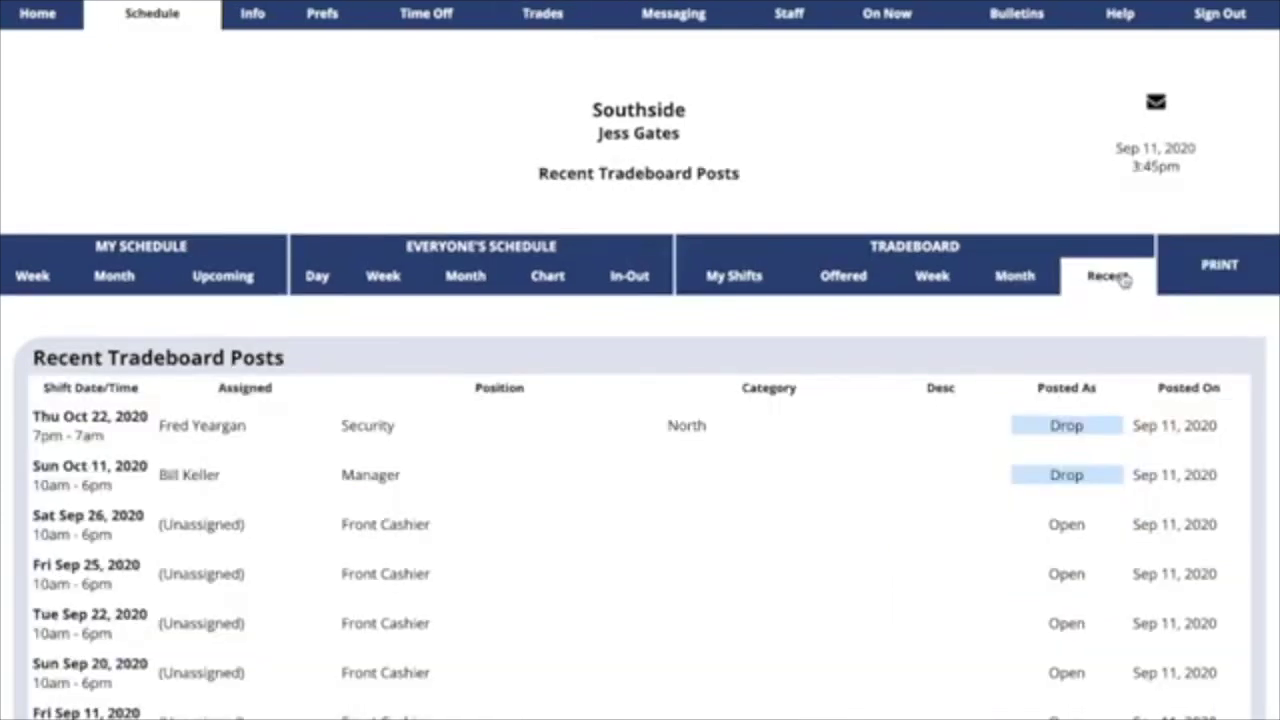
{"action": "scroll", "coordinate": [1124, 280], "scroll_direction": "down", "scroll_amount": 1}
{"action": "scroll", "coordinate": [1124, 280], "scroll_direction": "down", "scroll_amount": 2}
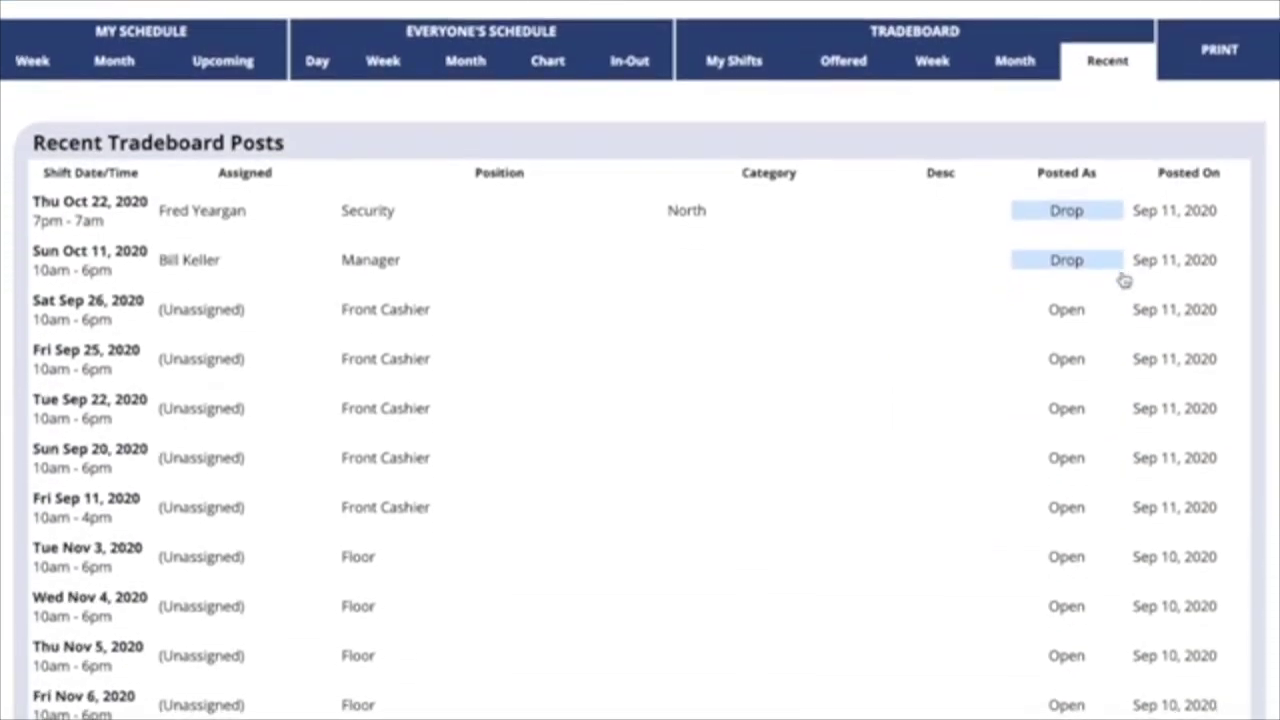
{"action": "scroll", "coordinate": [1124, 280], "scroll_direction": "down", "scroll_amount": 3}
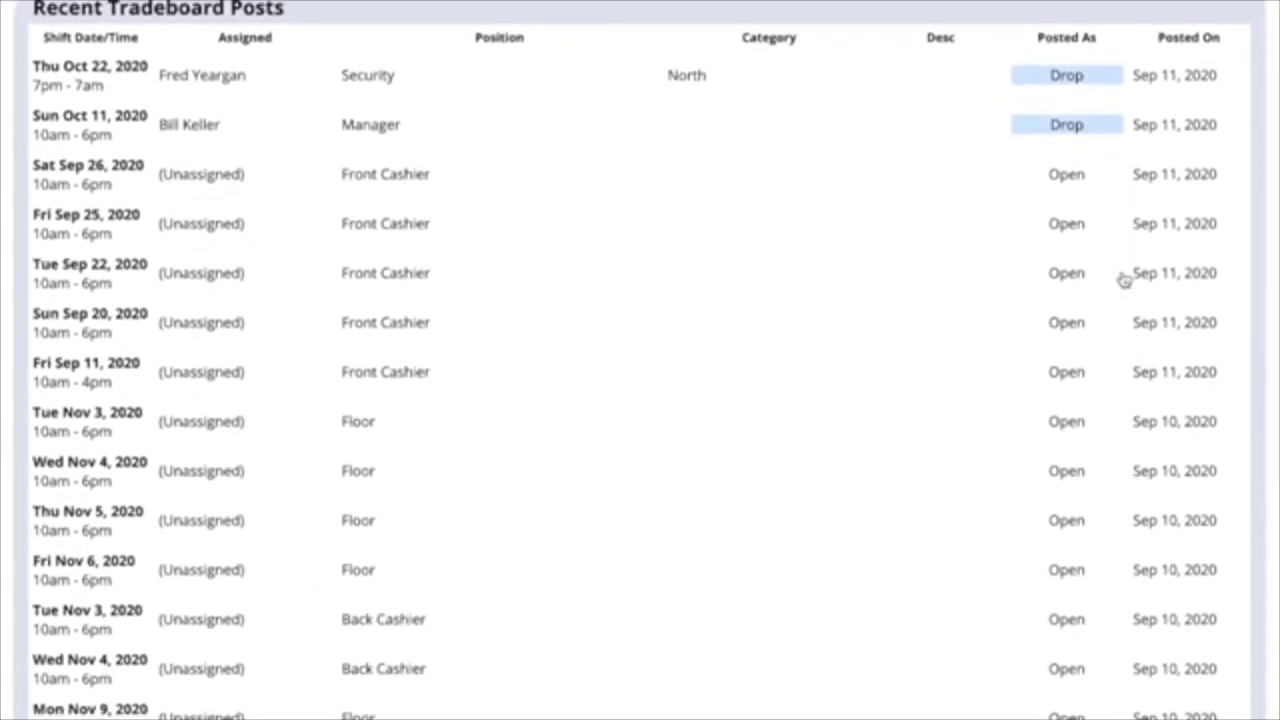
{"action": "scroll", "coordinate": [1124, 280], "scroll_direction": "up", "scroll_amount": 3}
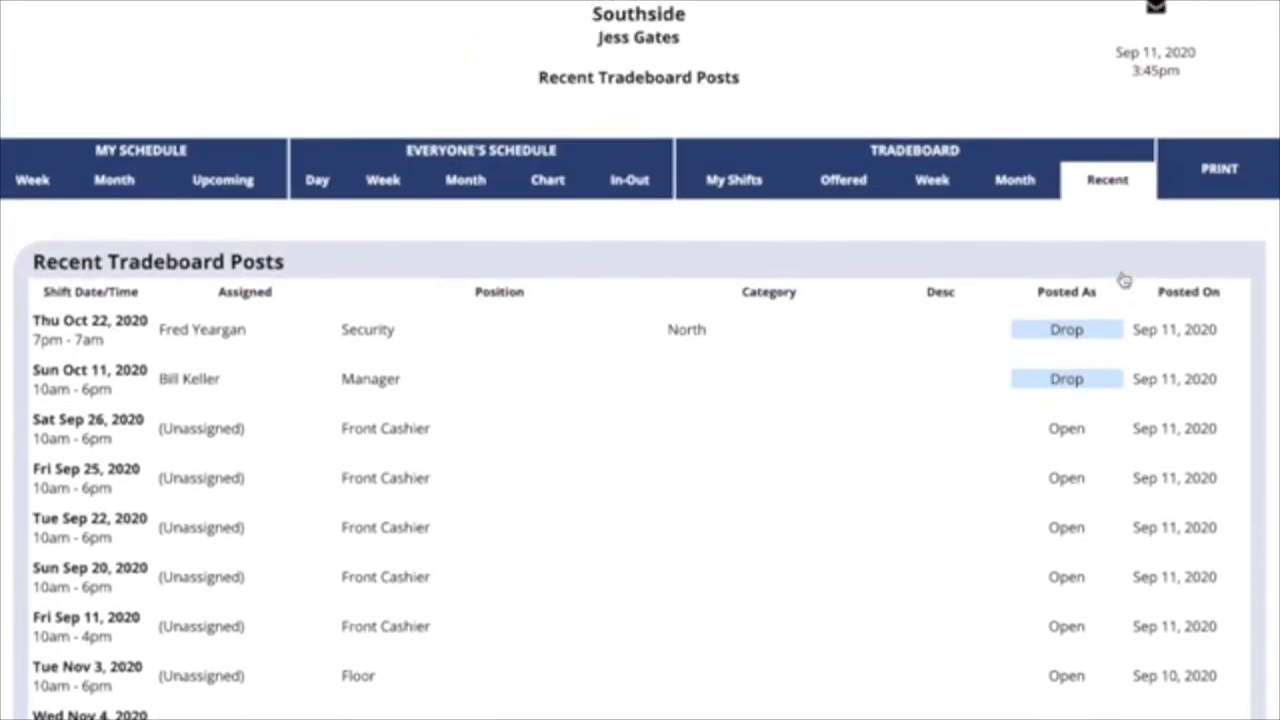
{"action": "scroll", "coordinate": [1124, 280], "scroll_direction": "up", "scroll_amount": 1}
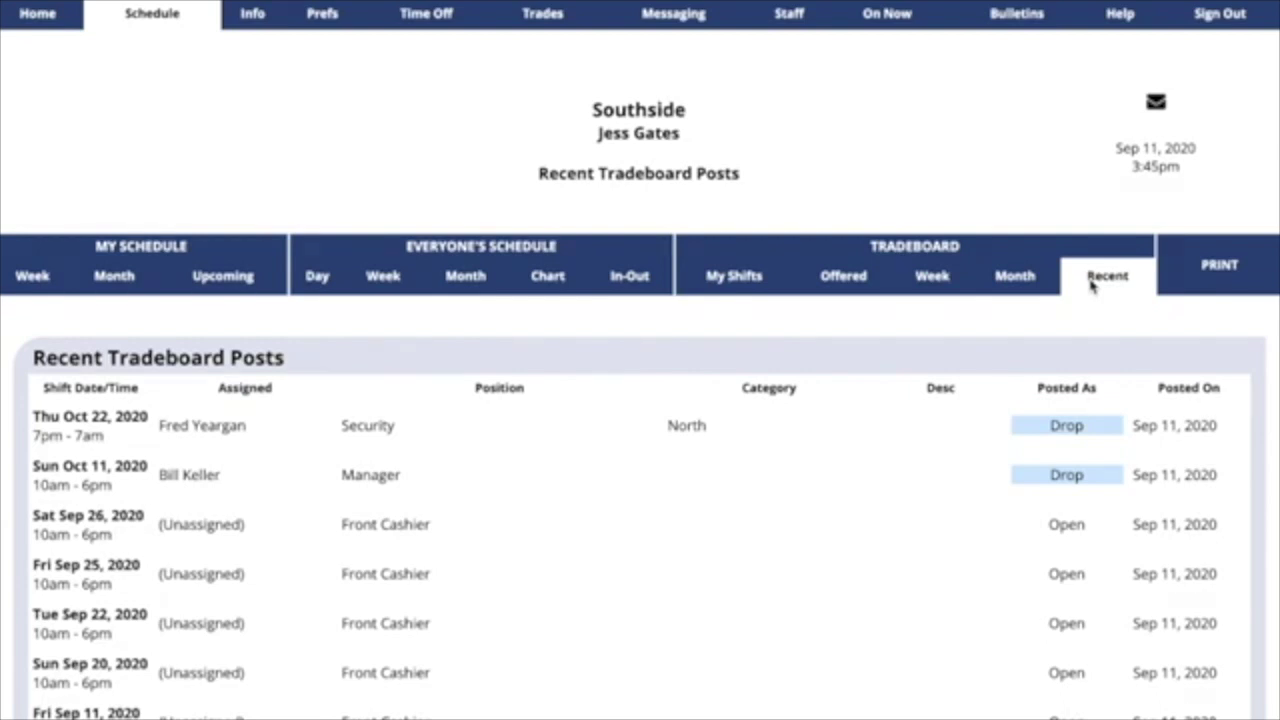
{"action": "left_click", "coordinate": [390, 282]}
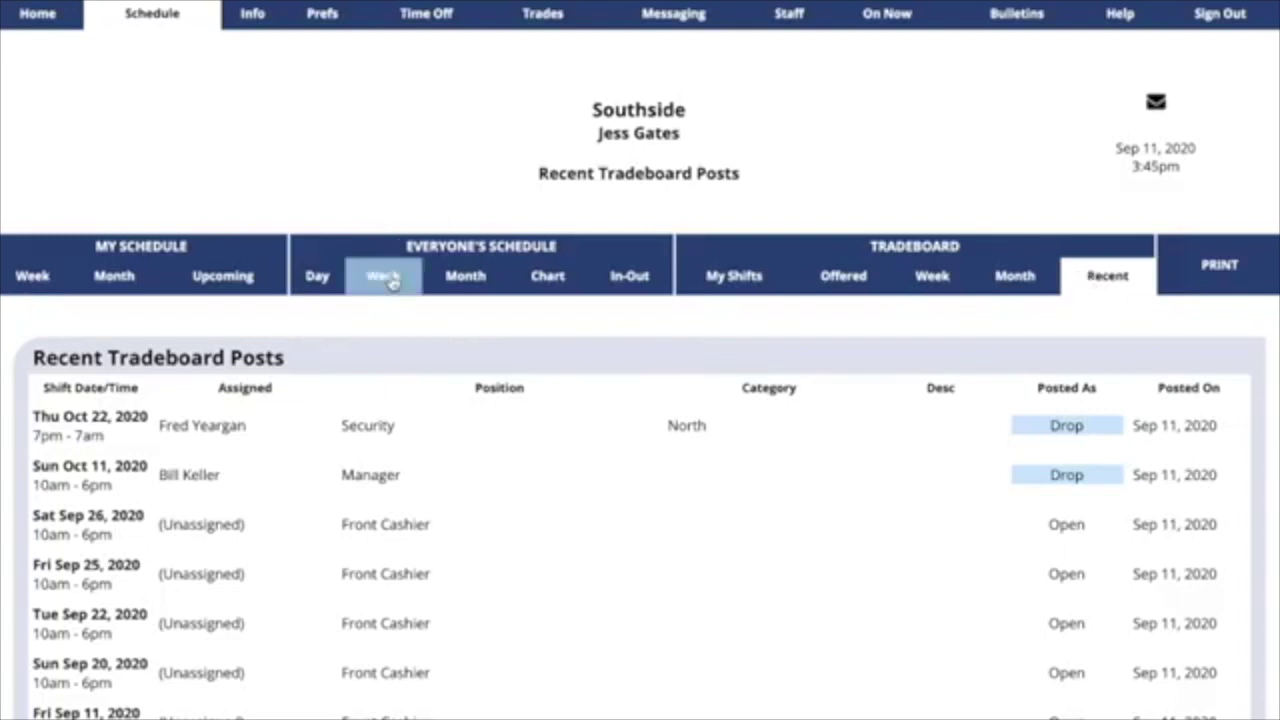
Step: From Everyone's Schedule, offer the Oct 7 Inventory shift for the Sat Sep 26 8am–5pm Inventory shift
{"action": "scroll", "coordinate": [442, 476], "scroll_direction": "down", "scroll_amount": 1}
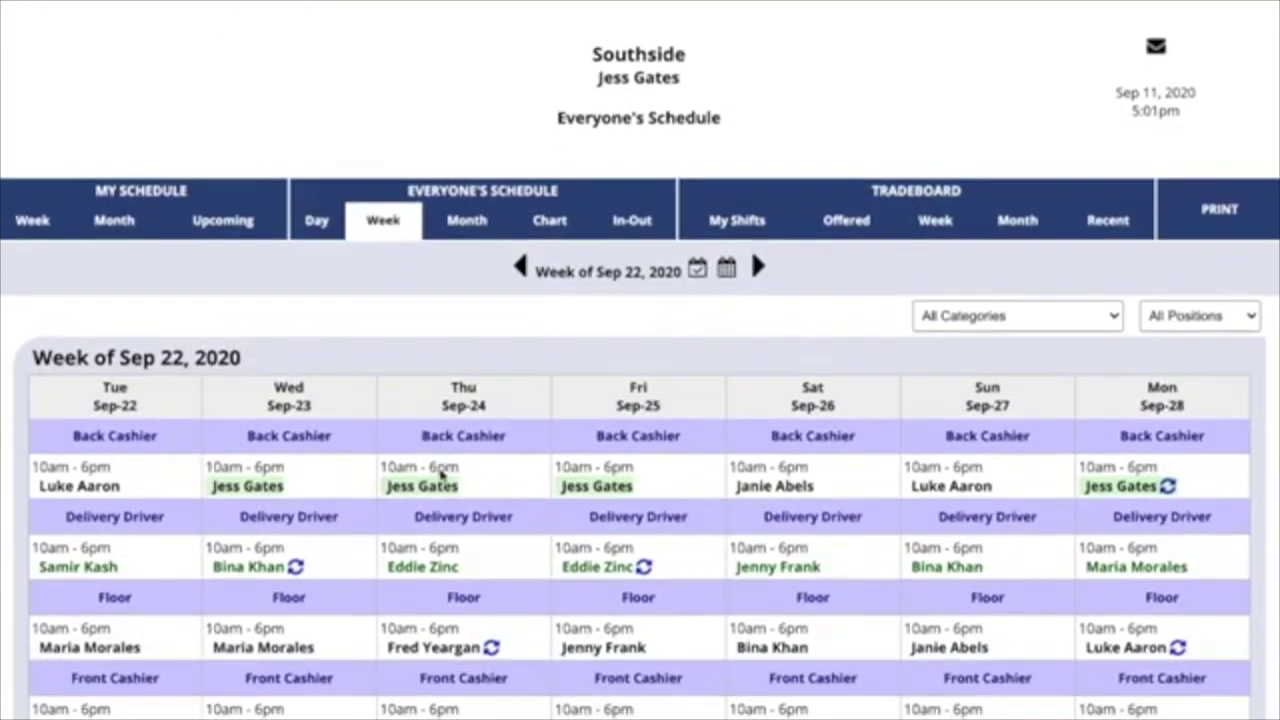
{"action": "scroll", "coordinate": [443, 476], "scroll_direction": "down", "scroll_amount": 5}
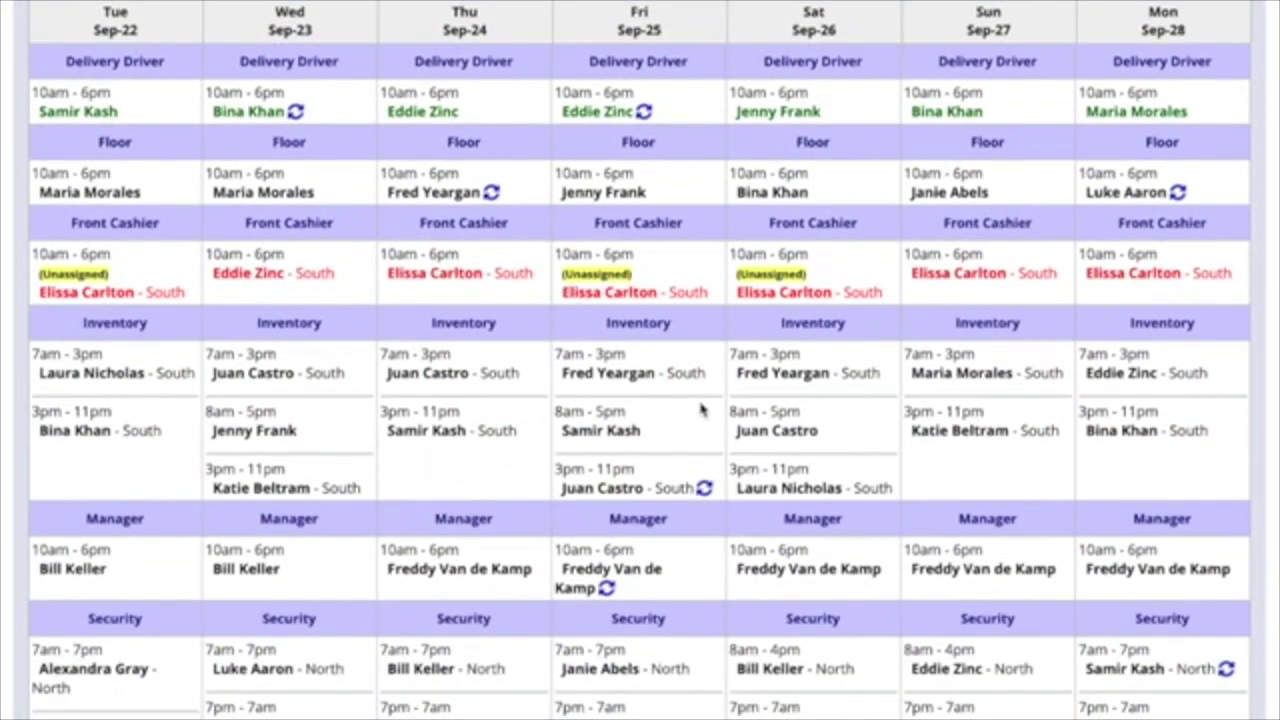
{"action": "left_click", "coordinate": [765, 437]}
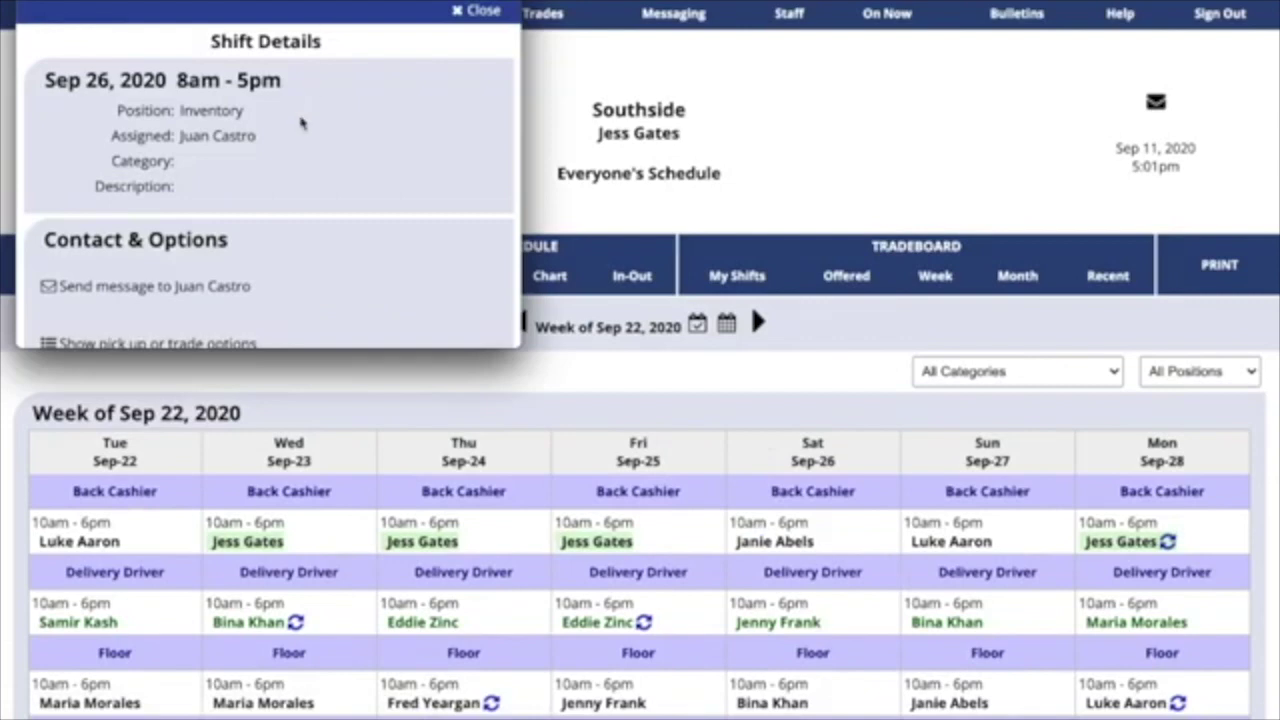
{"action": "scroll", "coordinate": [286, 240], "scroll_direction": "down", "scroll_amount": 1}
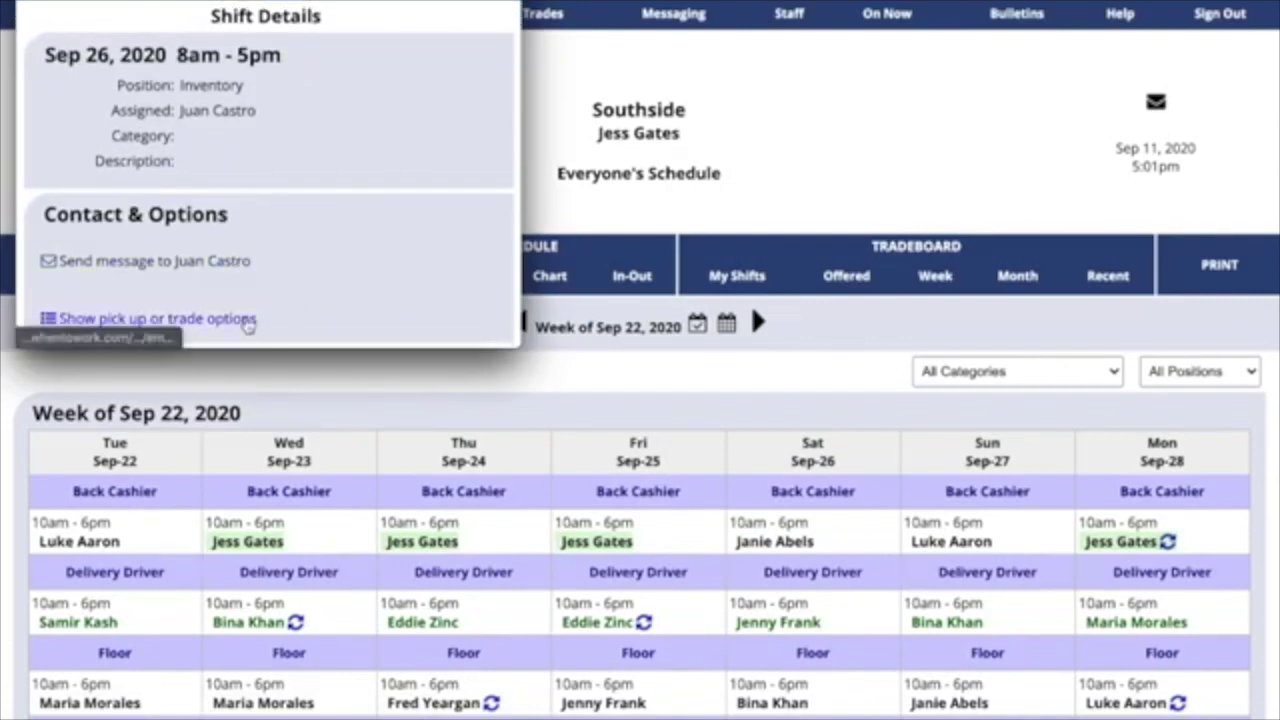
{"action": "left_click", "coordinate": [248, 320]}
{"action": "scroll", "coordinate": [248, 323], "scroll_direction": "down", "scroll_amount": 3}
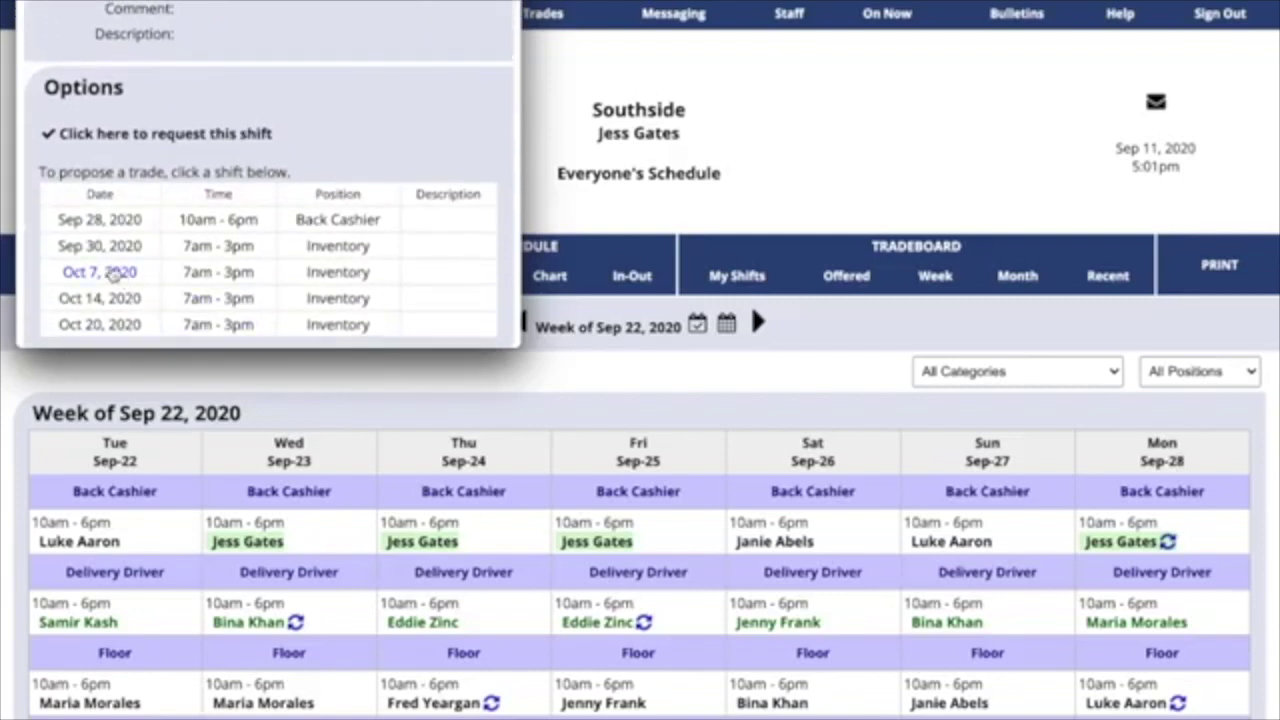
{"action": "left_click", "coordinate": [113, 278]}
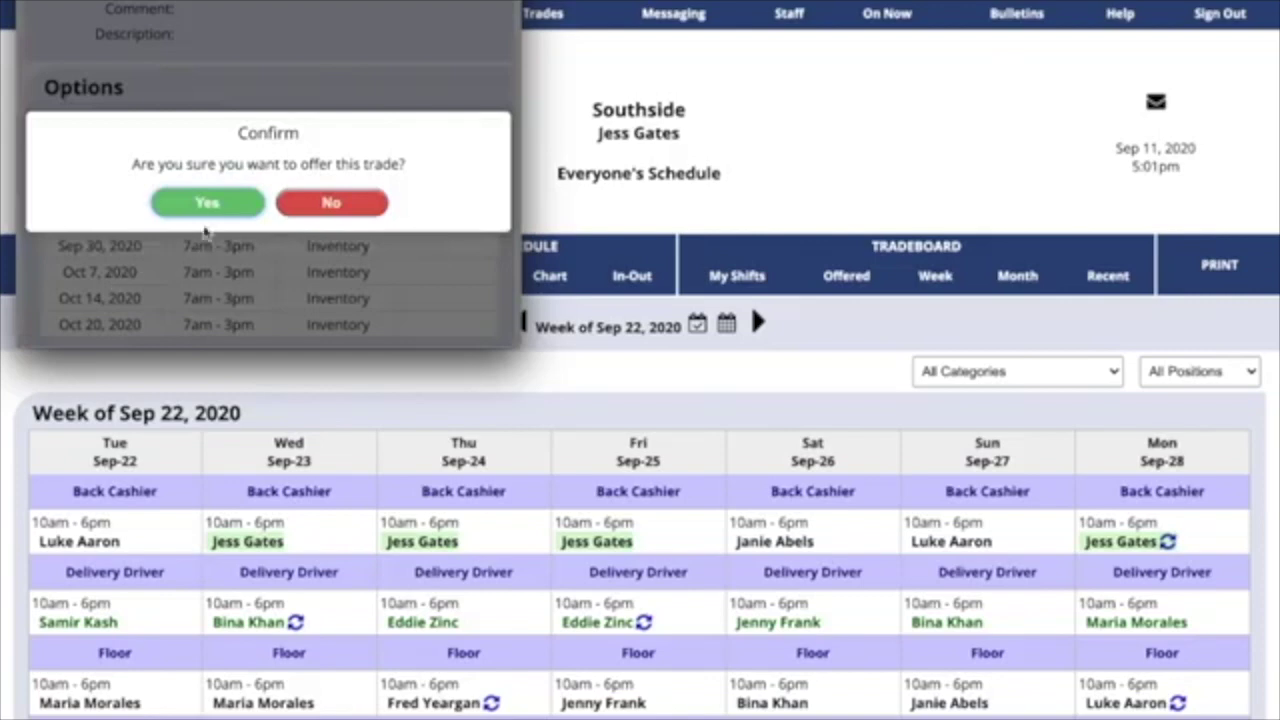
{"action": "left_click", "coordinate": [209, 204]}
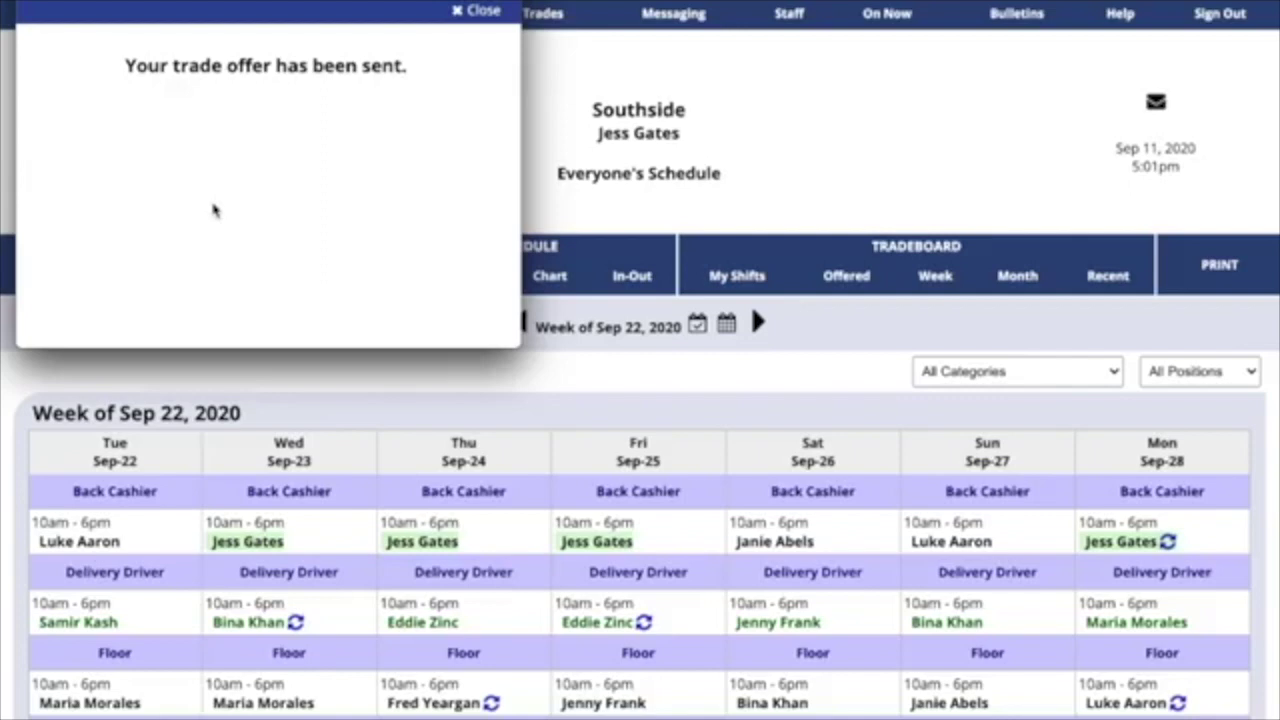
{"action": "left_click", "coordinate": [485, 12]}
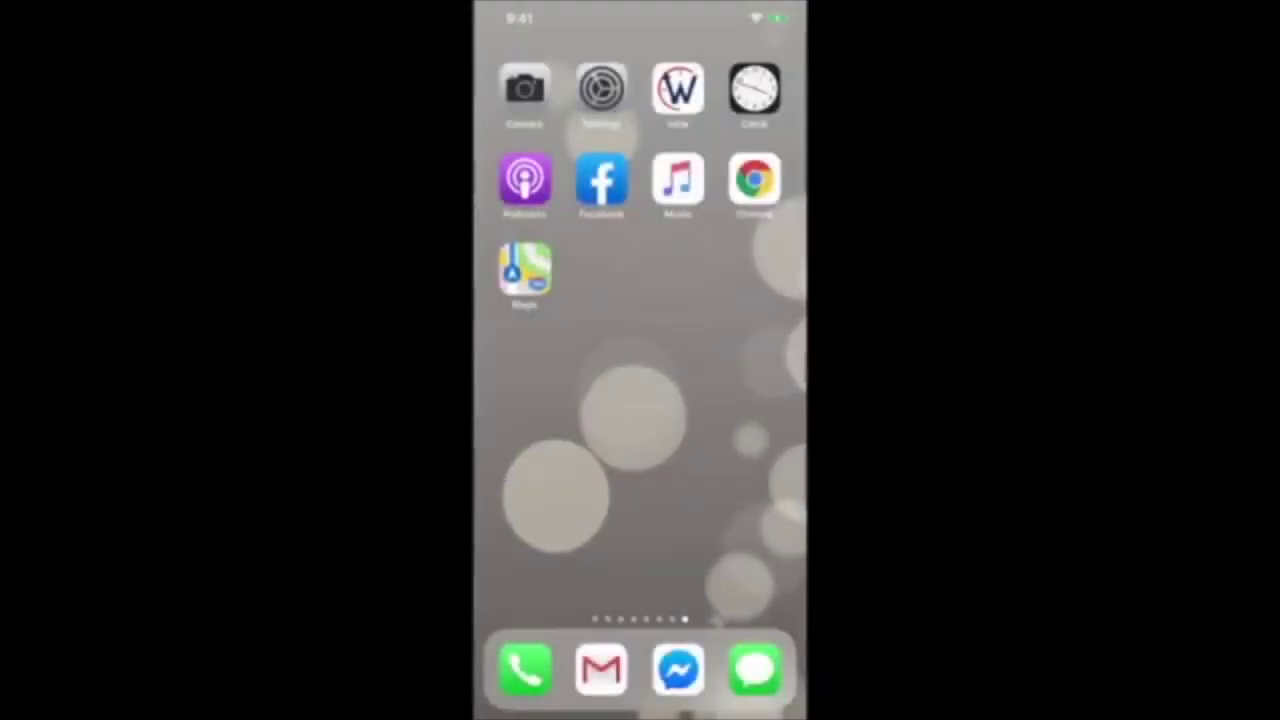
Step: In the mobile app, open Trades and list the available shifts for Thu Sep 24
{"action": "left_click", "coordinate": [678, 88]}
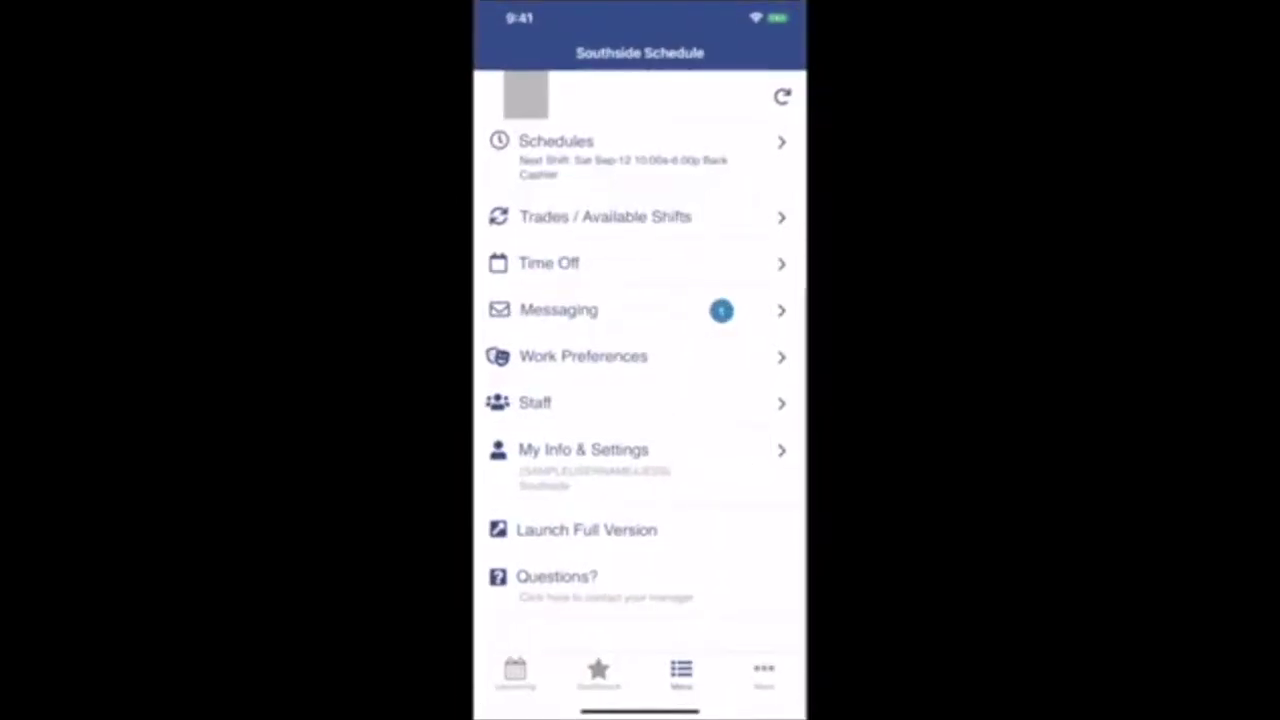
{"action": "left_click", "coordinate": [605, 217]}
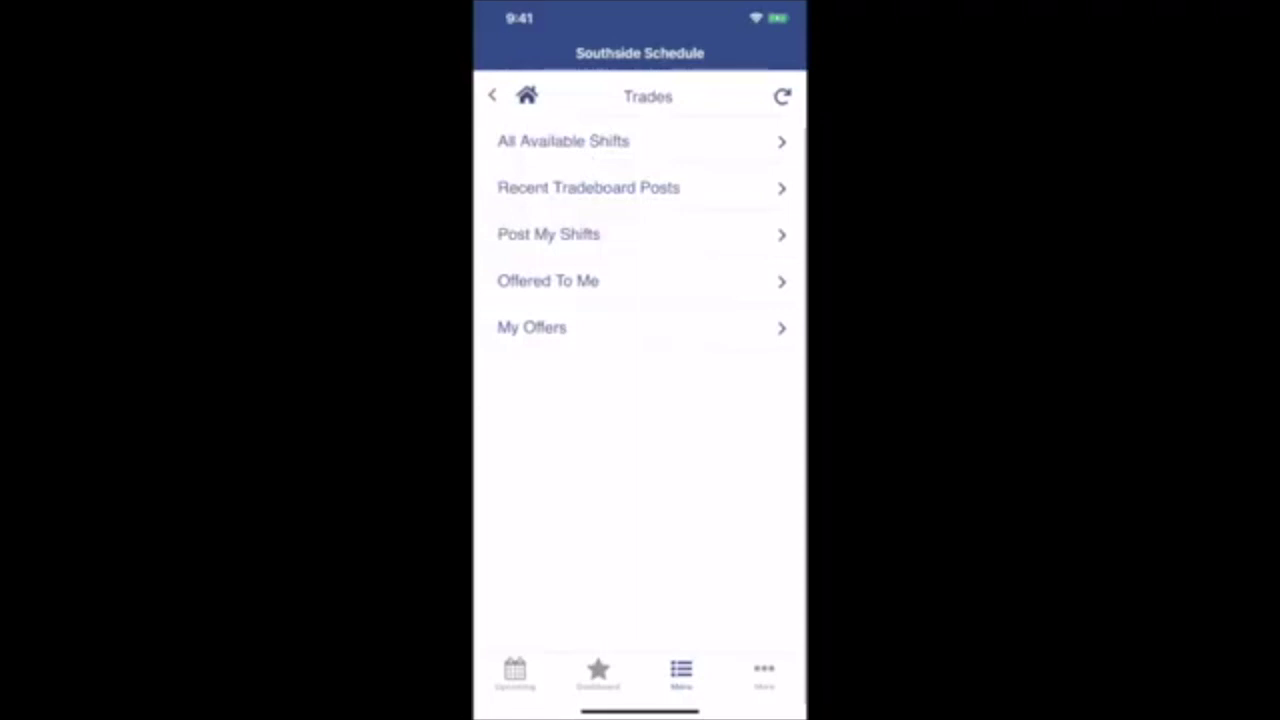
{"action": "left_click", "coordinate": [563, 141]}
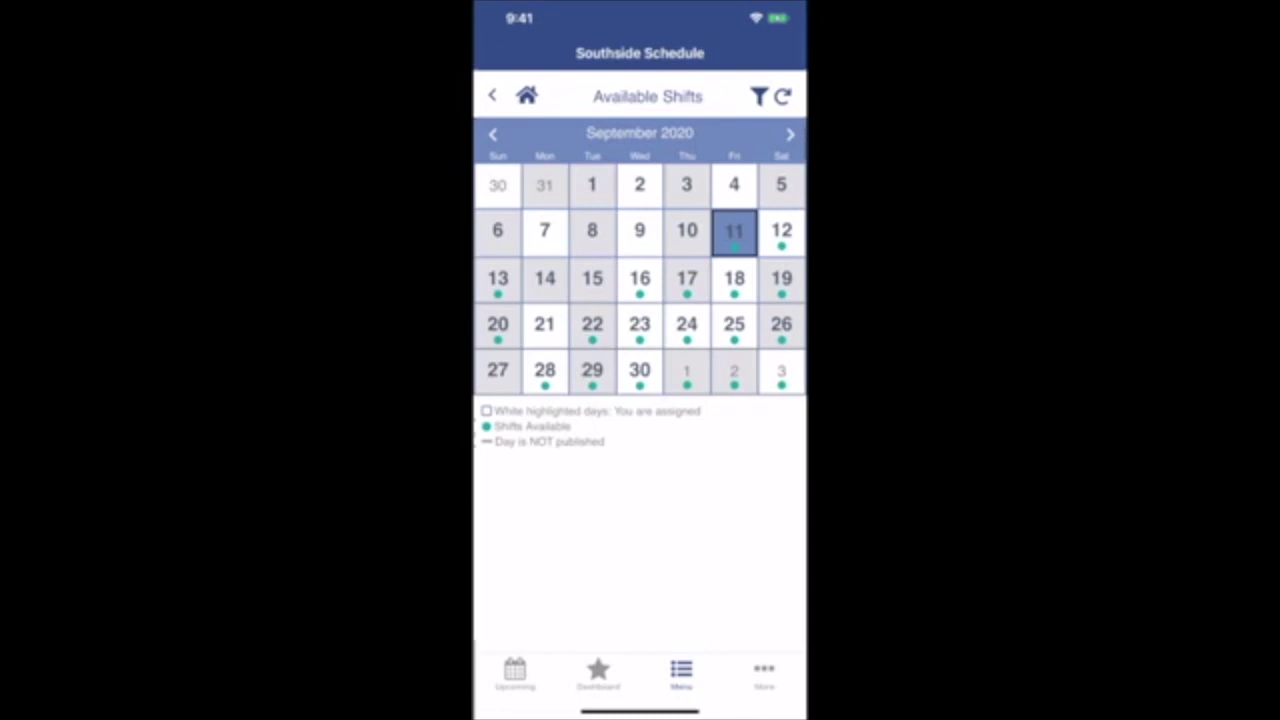
{"action": "left_click", "coordinate": [686, 324]}
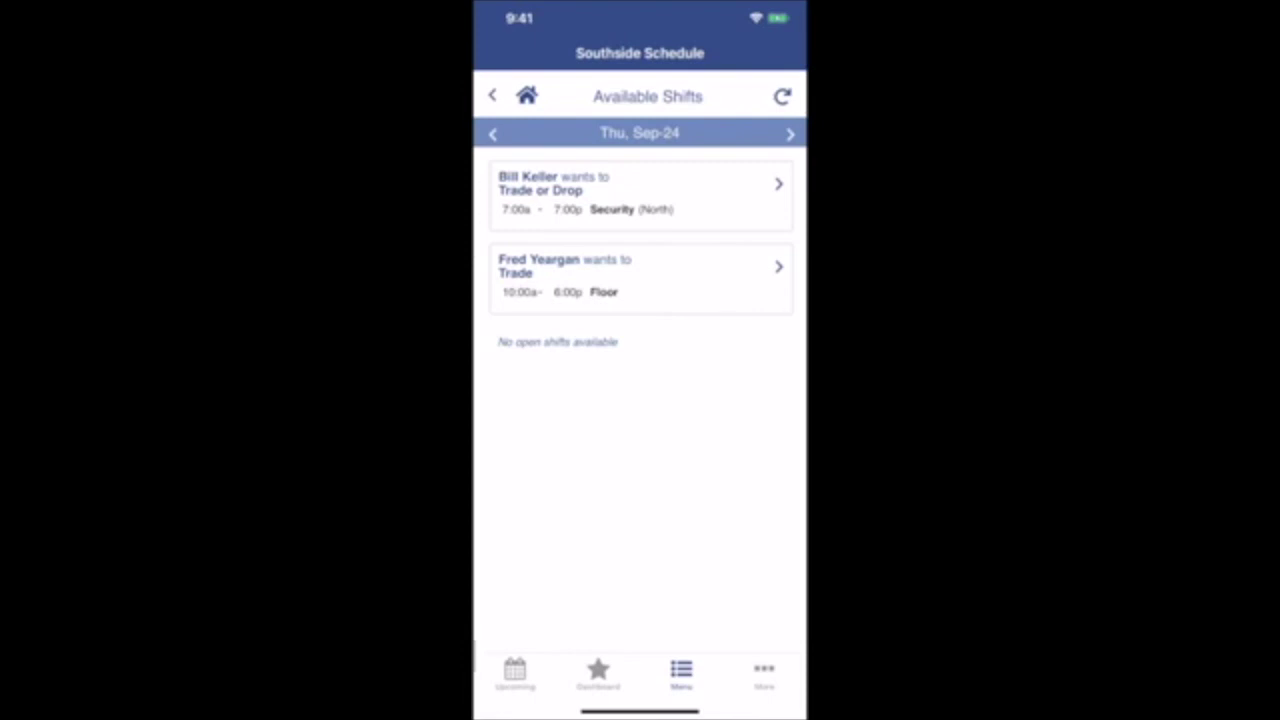
Step: Offer the Sep-24 Back Cashier shift for the Sep 24 Security shift, then go back to Trades
{"action": "left_click", "coordinate": [640, 193]}
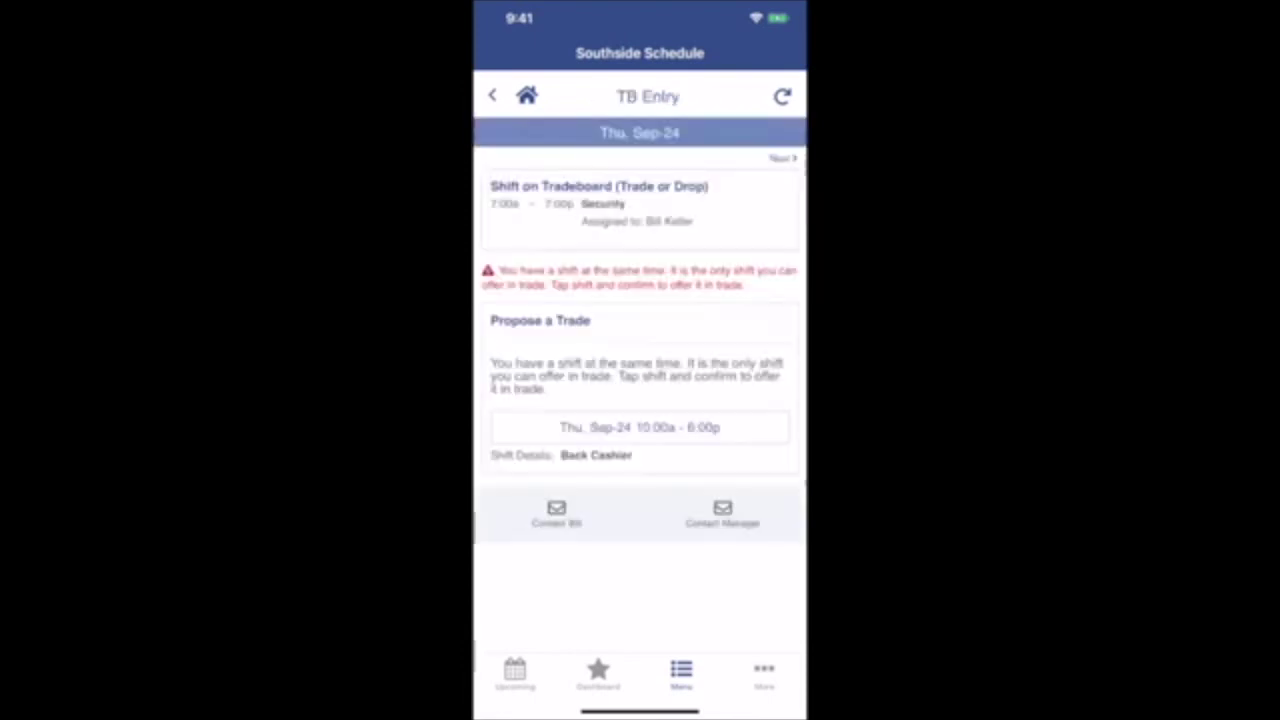
{"action": "left_click", "coordinate": [640, 427]}
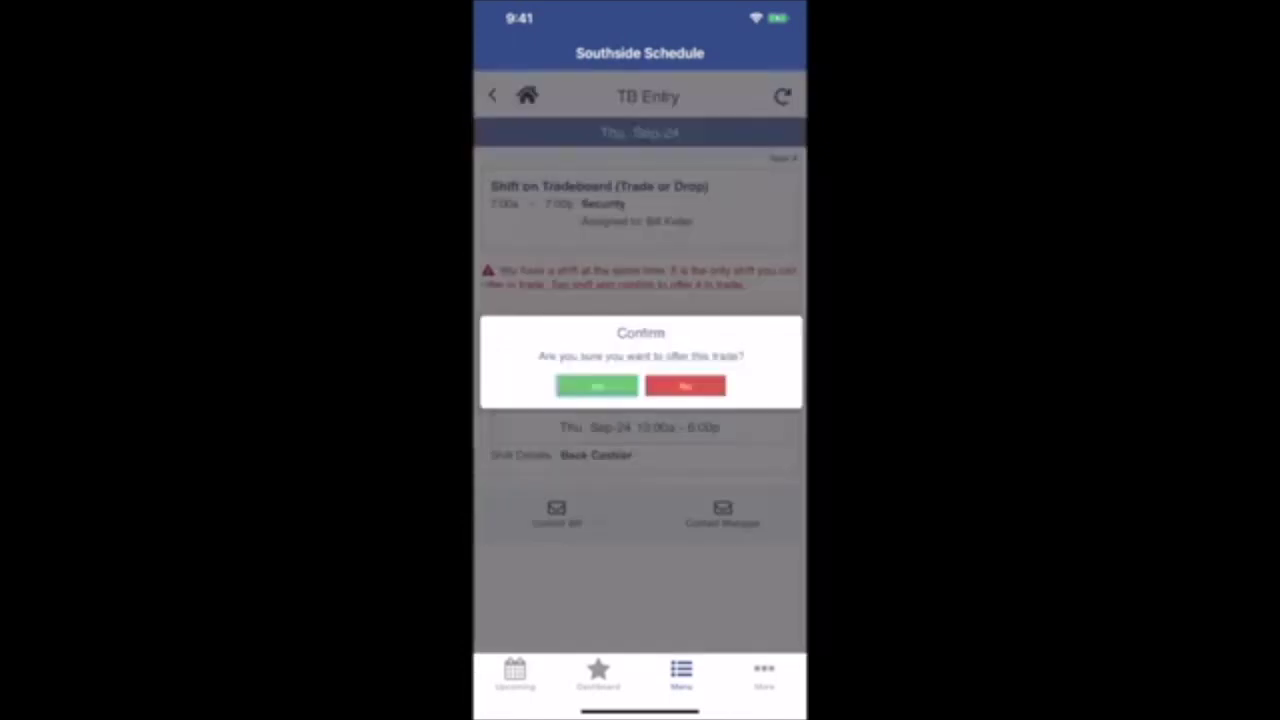
{"action": "left_click", "coordinate": [596, 386]}
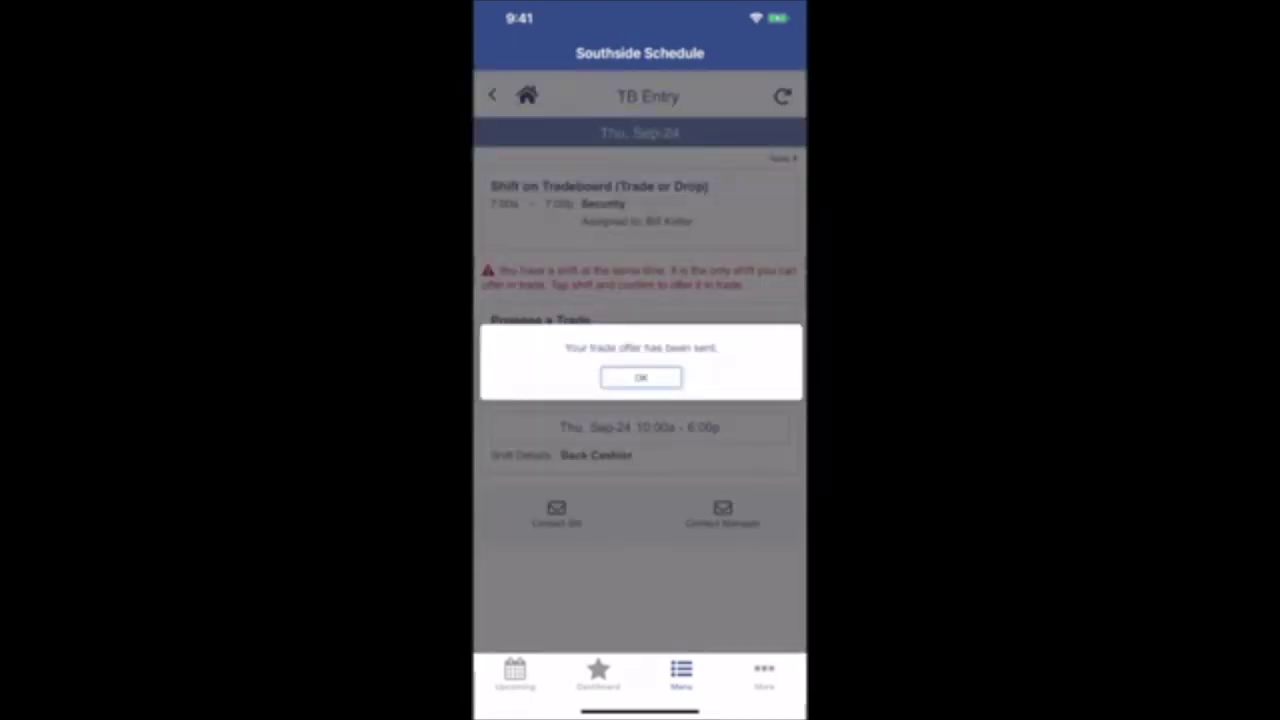
{"action": "left_click", "coordinate": [640, 377]}
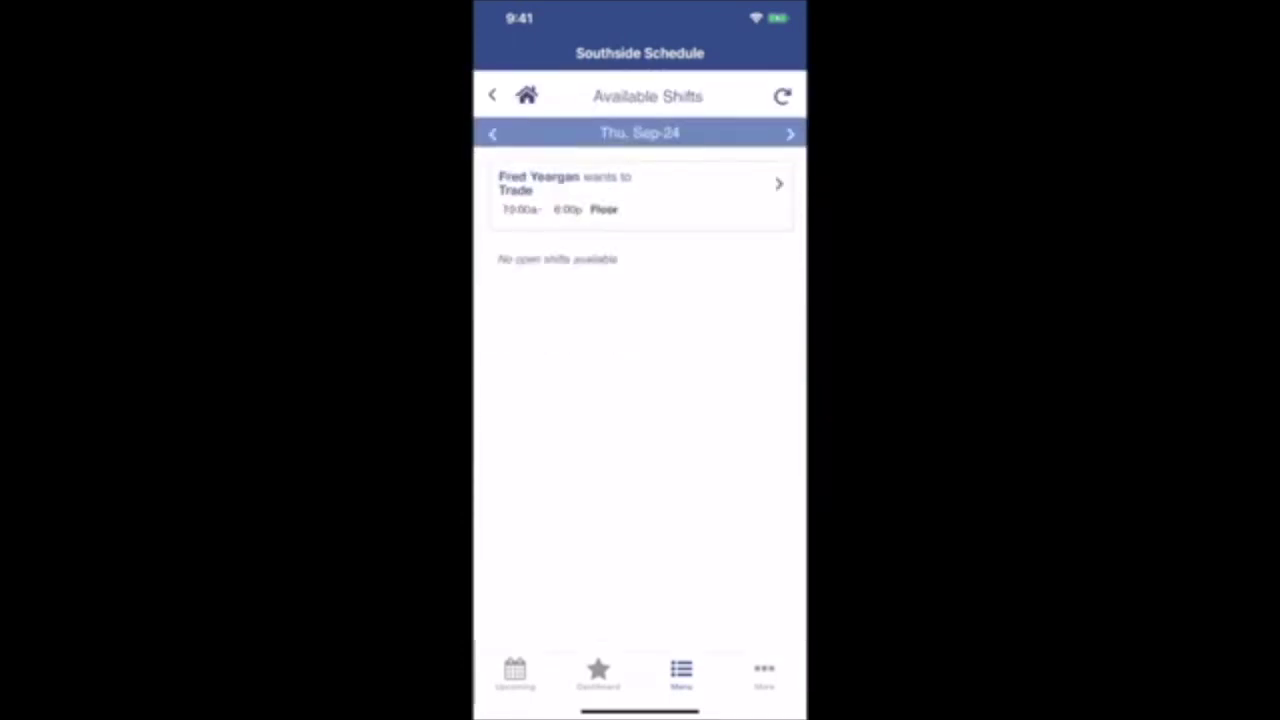
{"action": "left_click", "coordinate": [492, 95]}
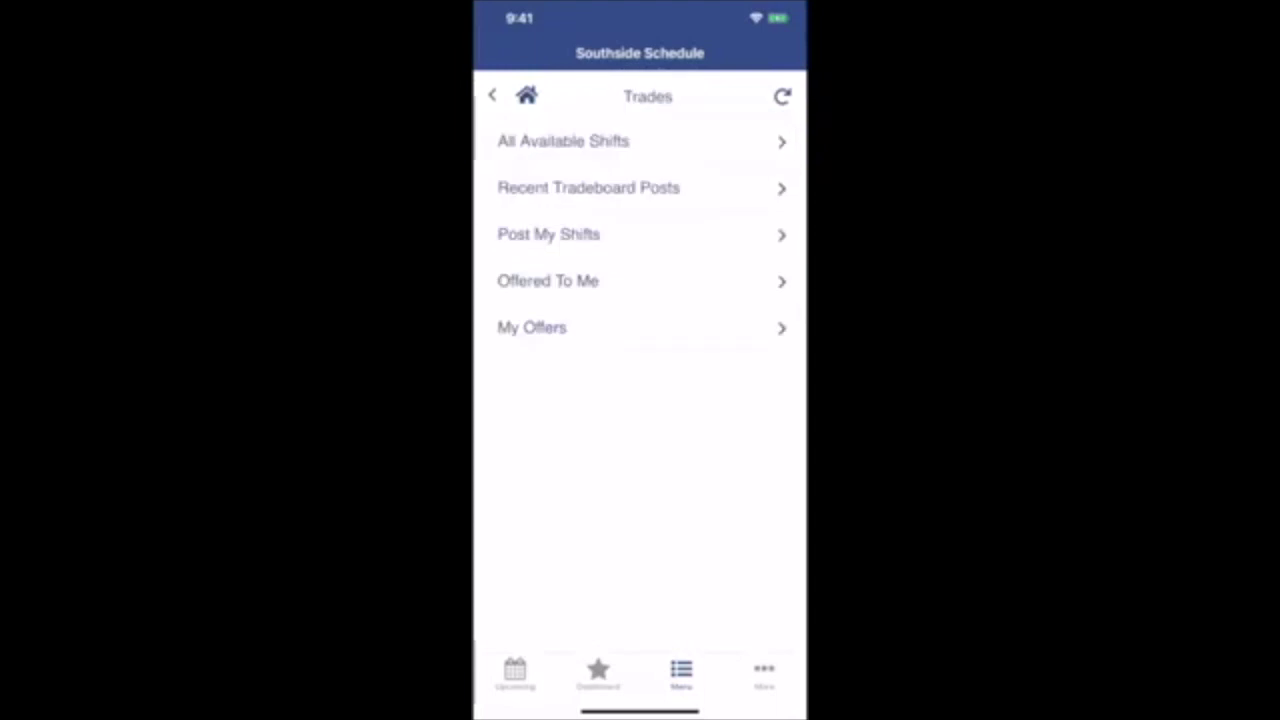
Step: Pick the Mon Sep-28 Back Cashier shift to post and set its post type to Drop Only
{"action": "left_click", "coordinate": [588, 188]}
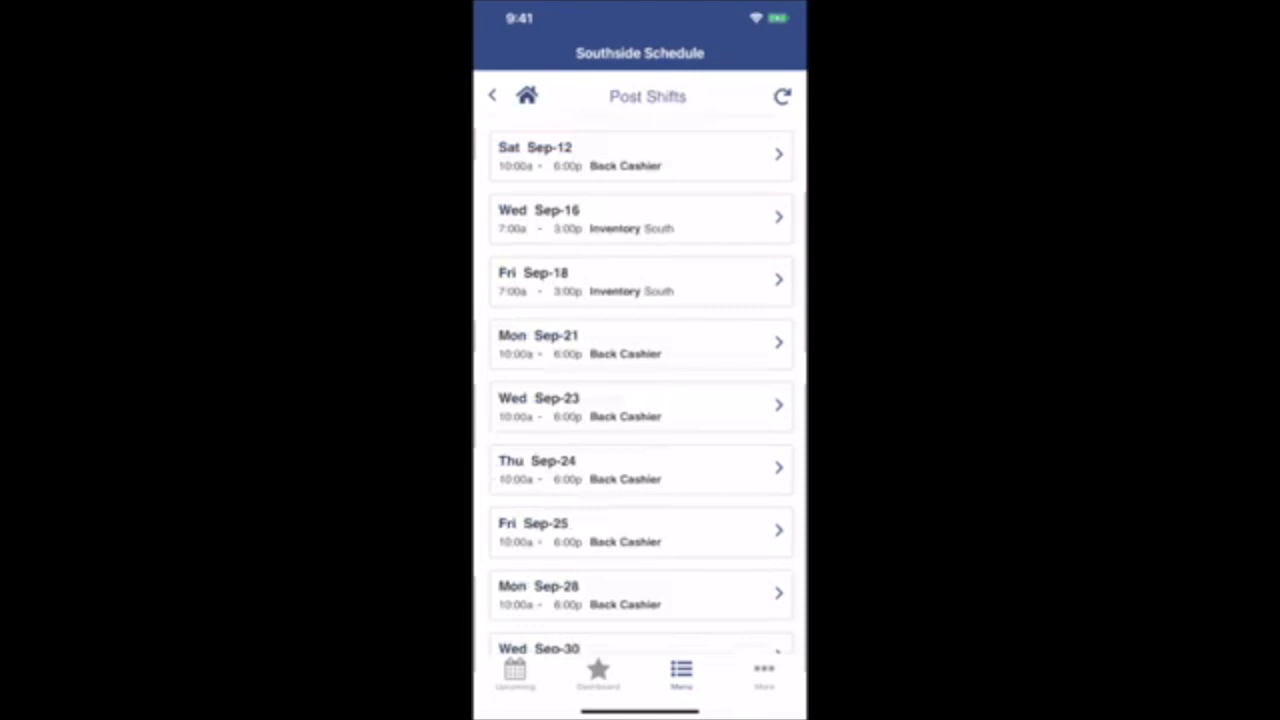
{"action": "left_click", "coordinate": [638, 595]}
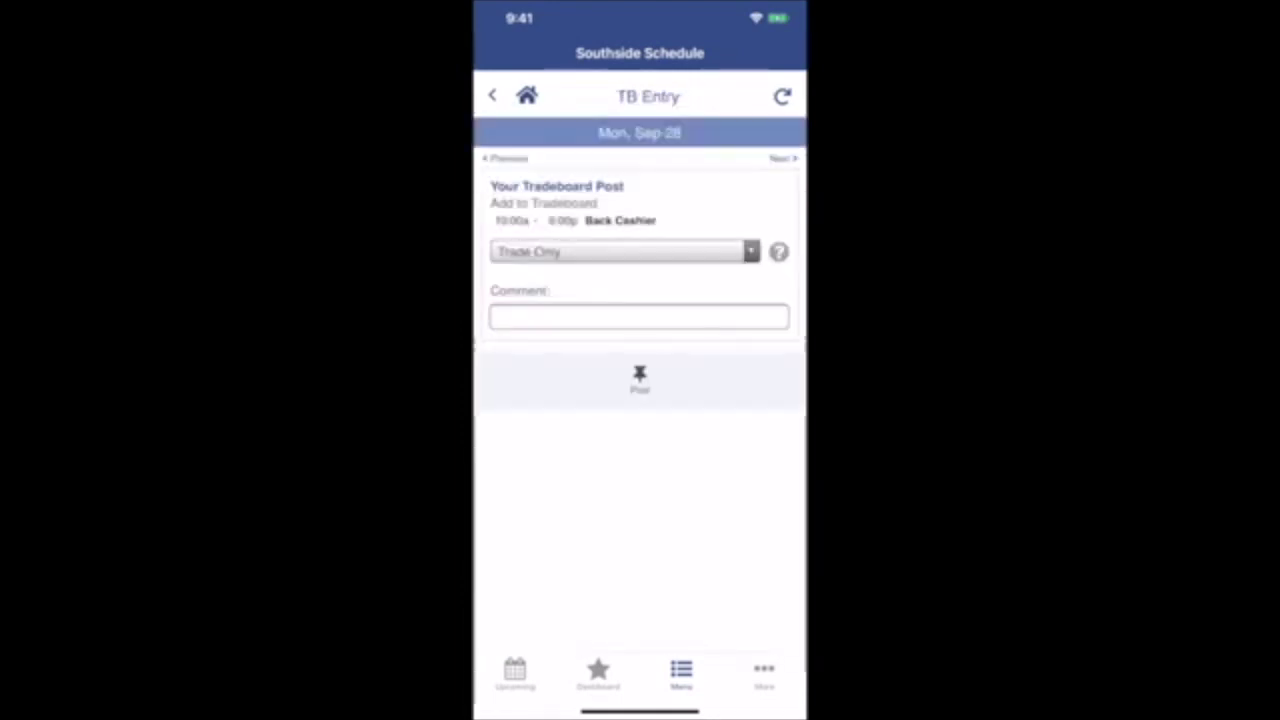
{"action": "left_click", "coordinate": [625, 251]}
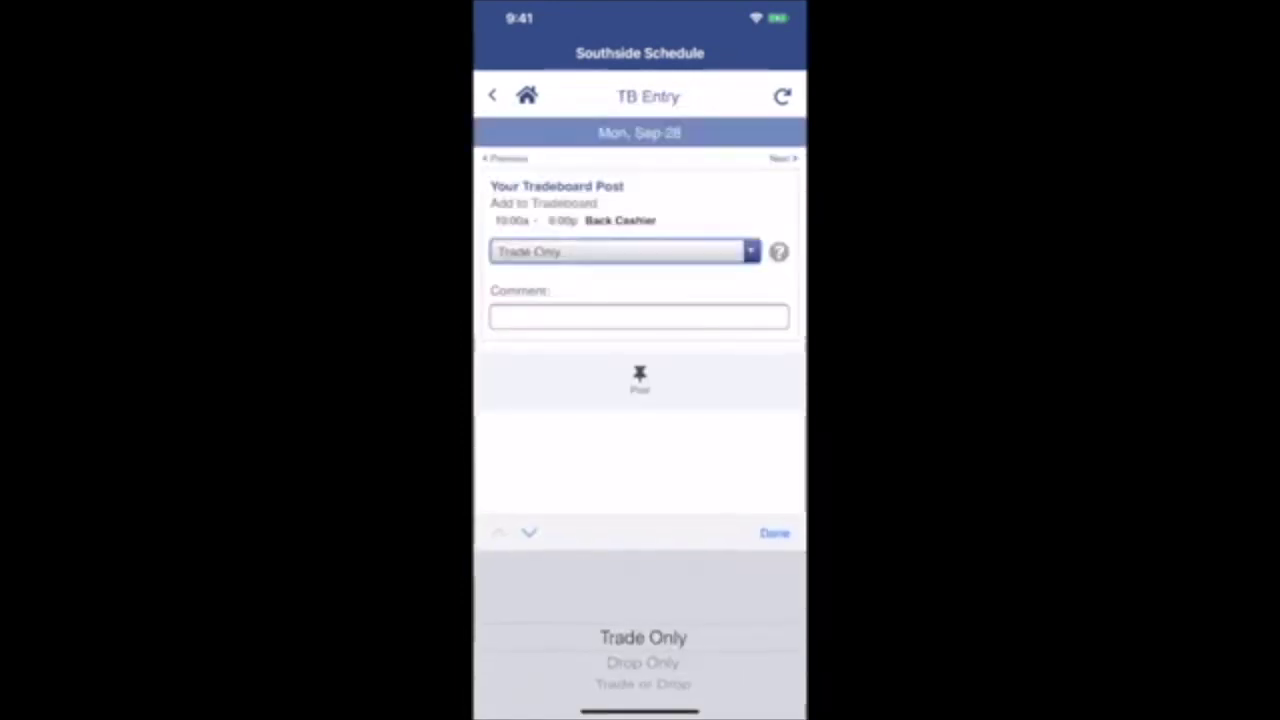
{"action": "scroll", "coordinate": [643, 645], "scroll_direction": "down", "scroll_amount": 1}
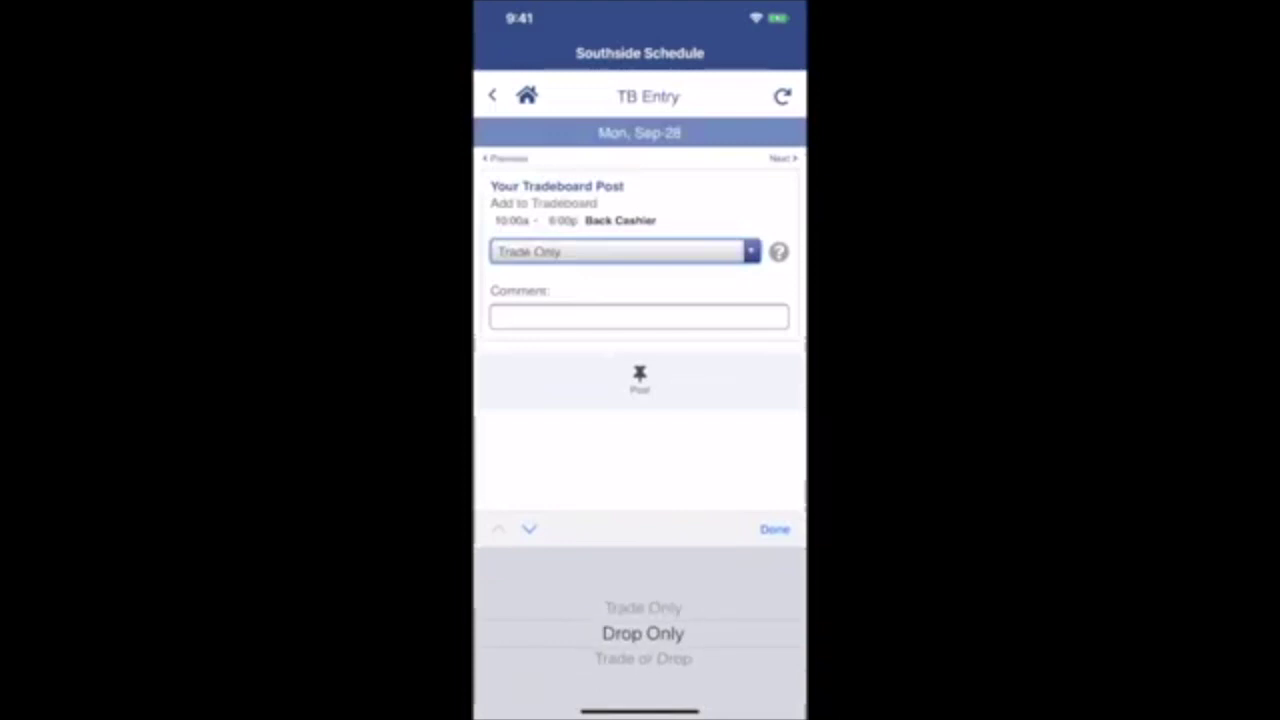
{"action": "scroll", "coordinate": [643, 645], "scroll_direction": "down", "scroll_amount": 1}
{"action": "scroll", "coordinate": [643, 633], "scroll_direction": "up", "scroll_amount": 1}
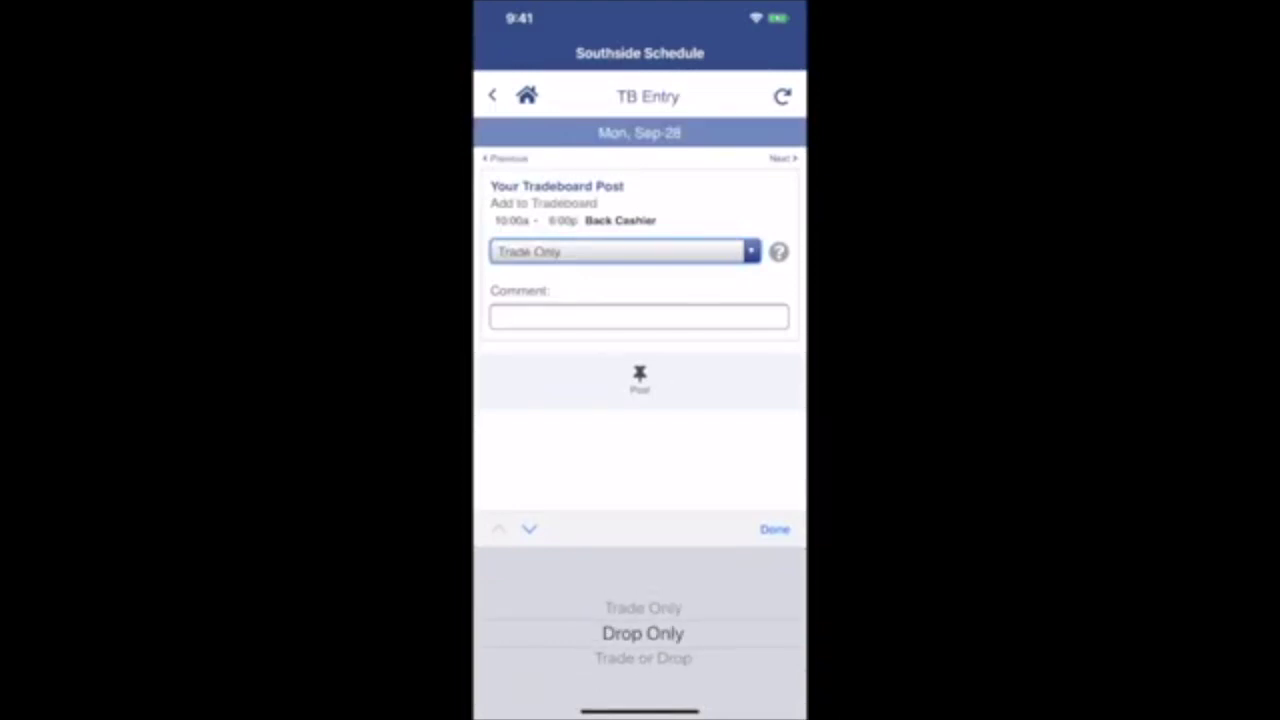
{"action": "left_click", "coordinate": [775, 529]}
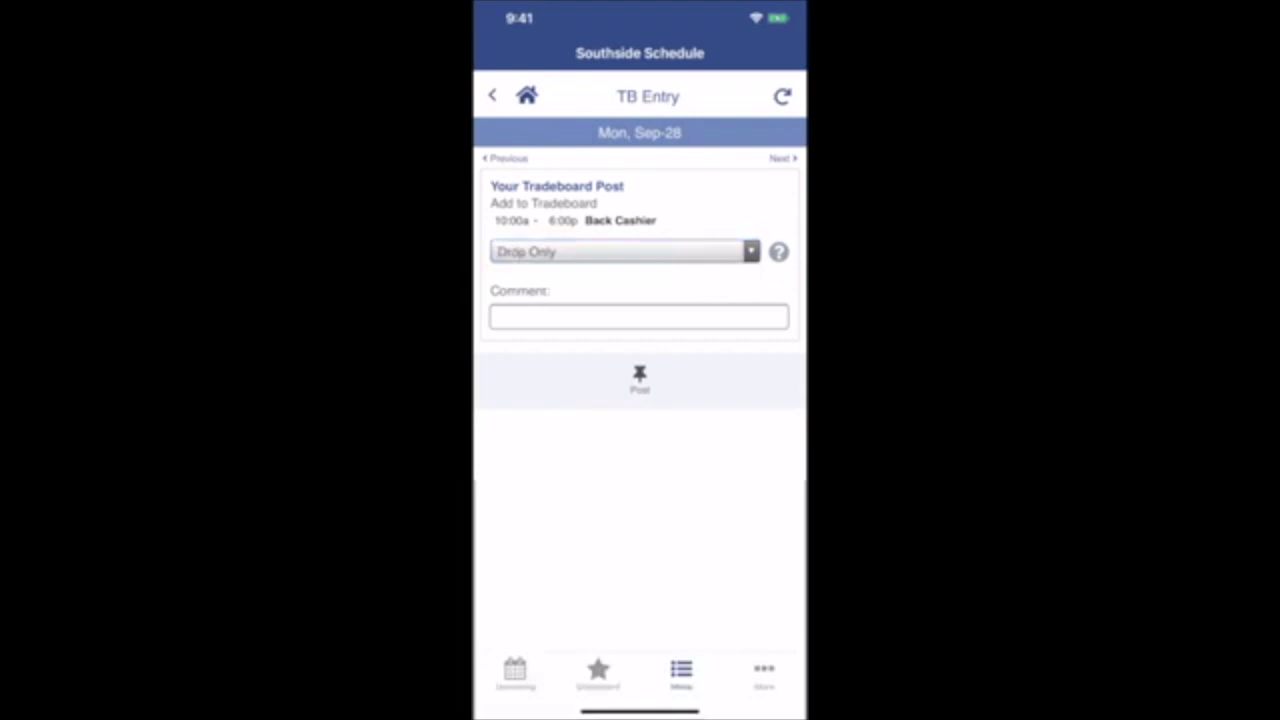
Step: Add the comment 'Help!' and post the shift to the tradeboard
{"action": "left_click", "coordinate": [638, 316]}
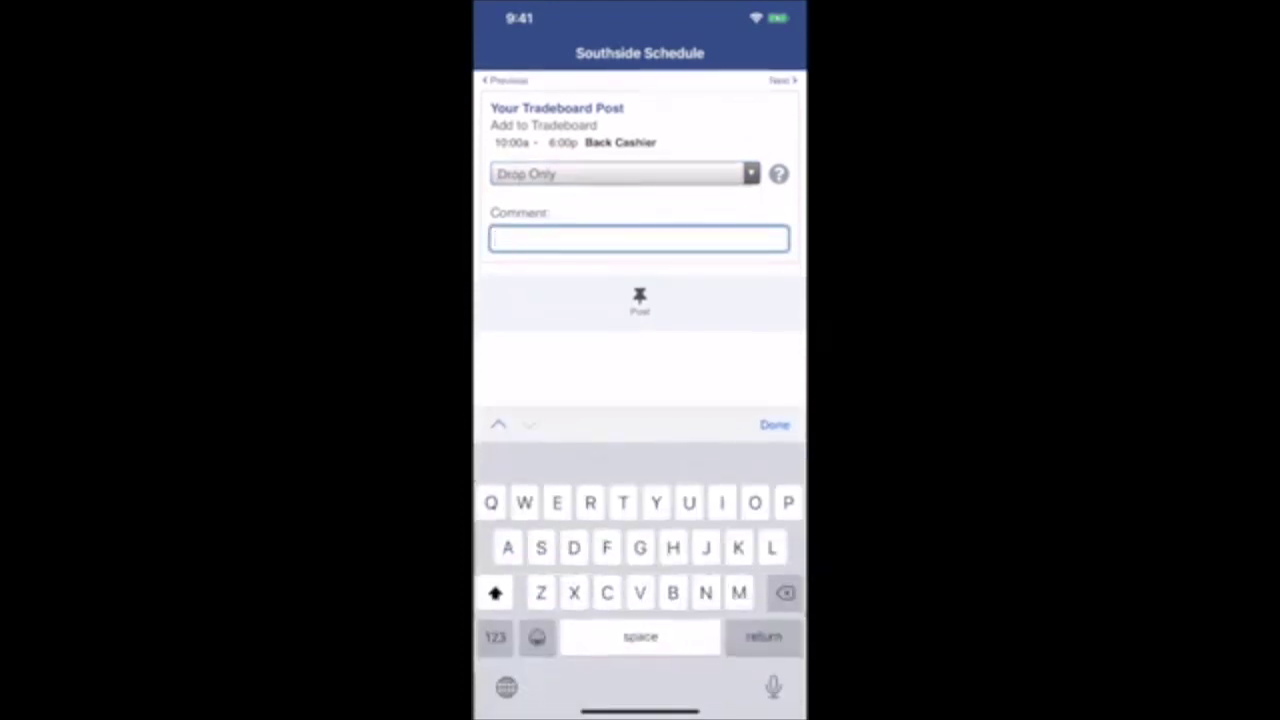
{"action": "type", "text": "Help"}
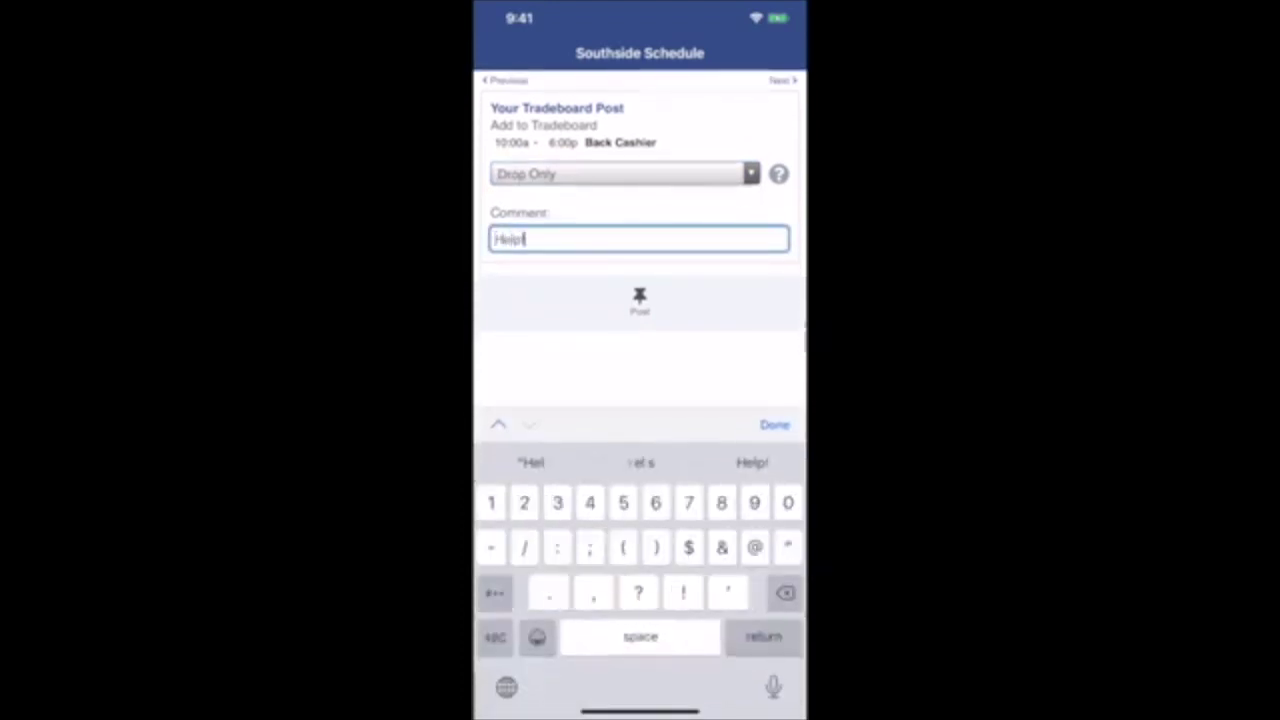
{"action": "type", "text": "!"}
{"action": "left_click", "coordinate": [775, 424]}
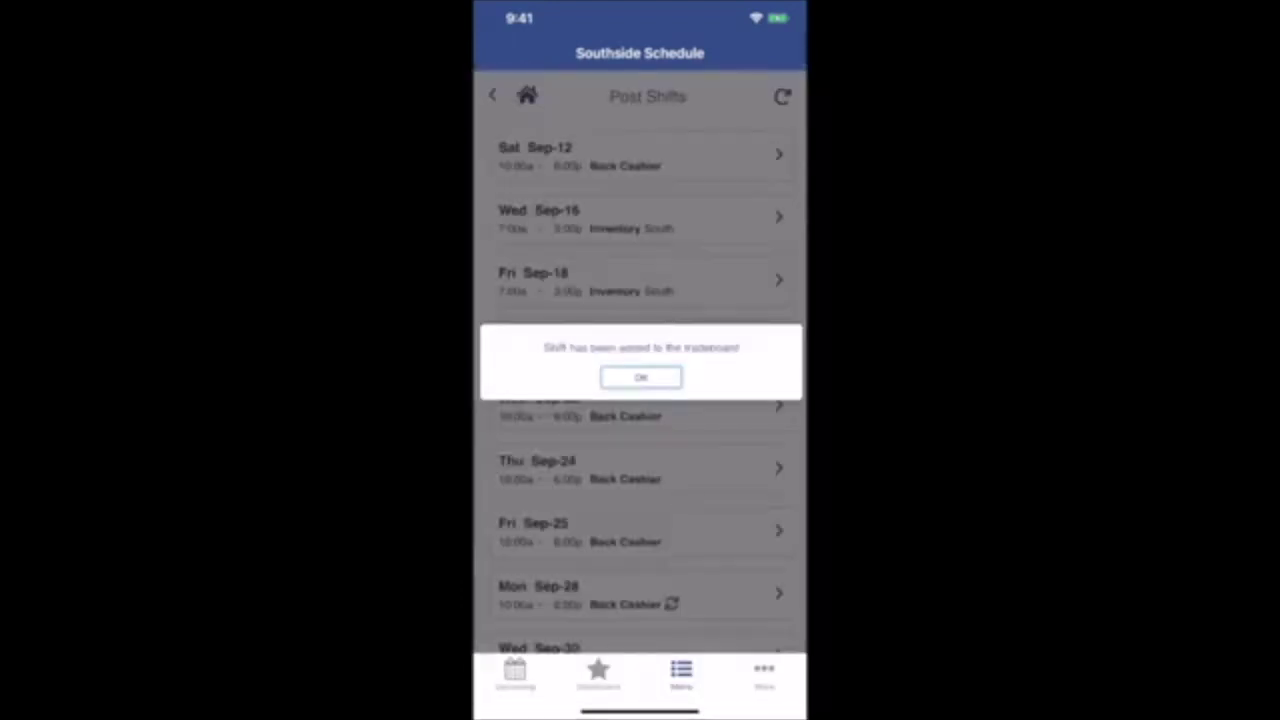
{"action": "left_click", "coordinate": [641, 377]}
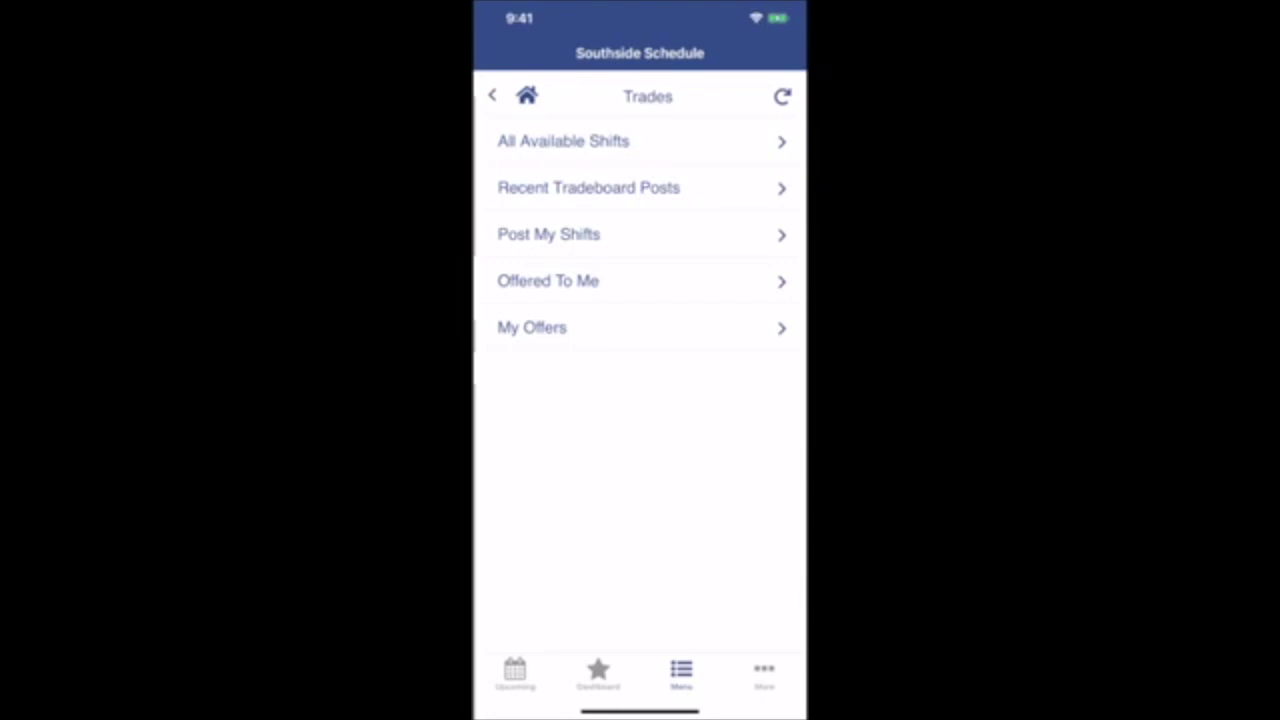
Step: Decline the Oct 8 offer of a Manager shift in exchange for your Inventory shift
{"action": "left_click", "coordinate": [548, 281]}
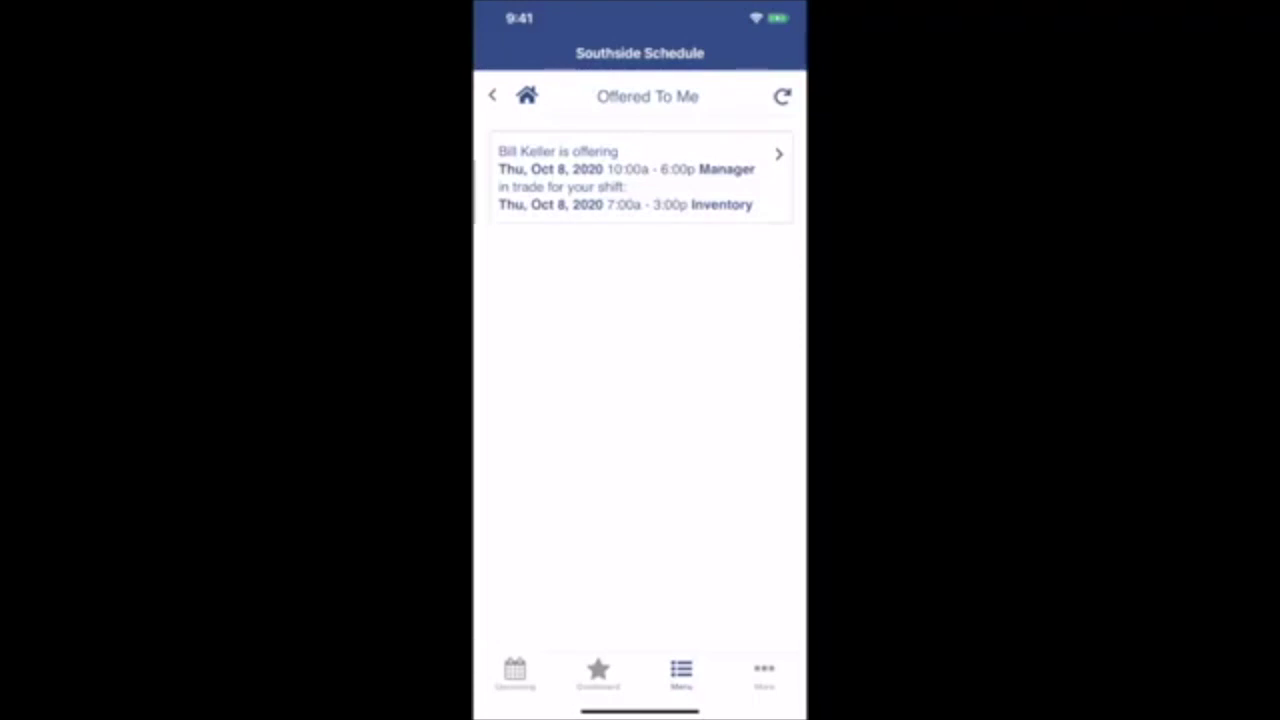
{"action": "left_click", "coordinate": [640, 177]}
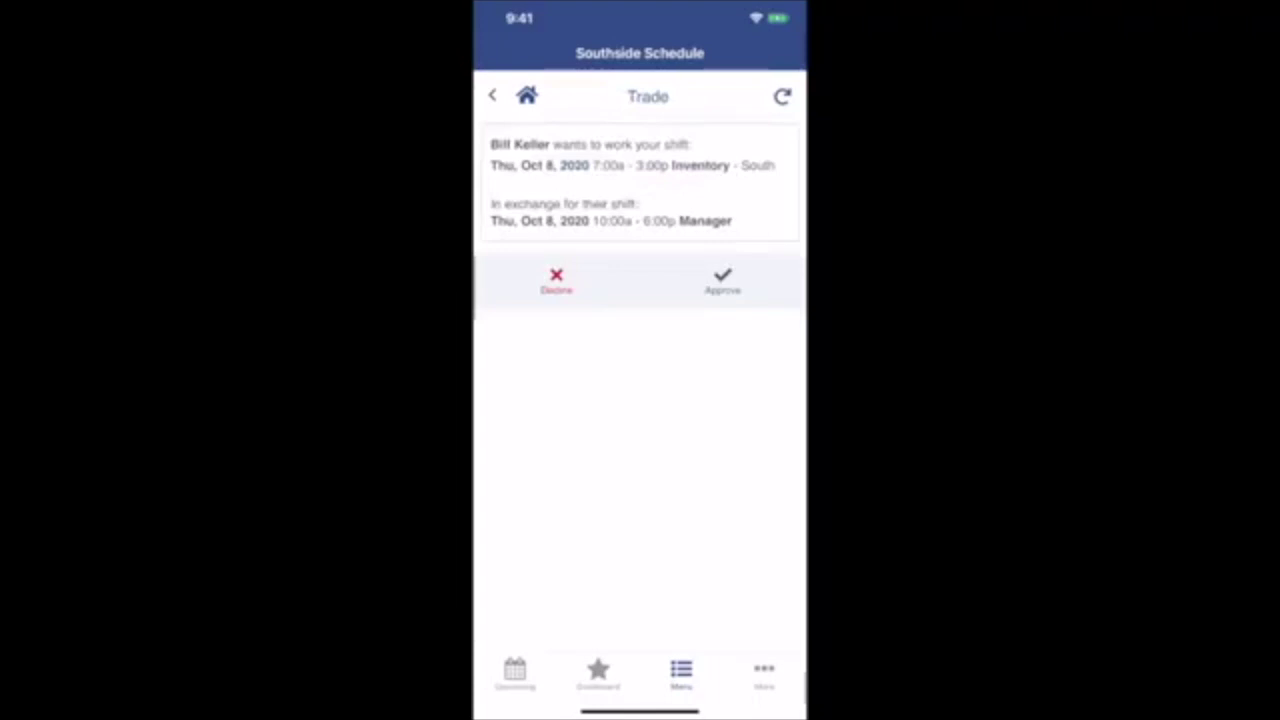
{"action": "left_click", "coordinate": [556, 280]}
{"action": "left_click", "coordinate": [596, 386]}
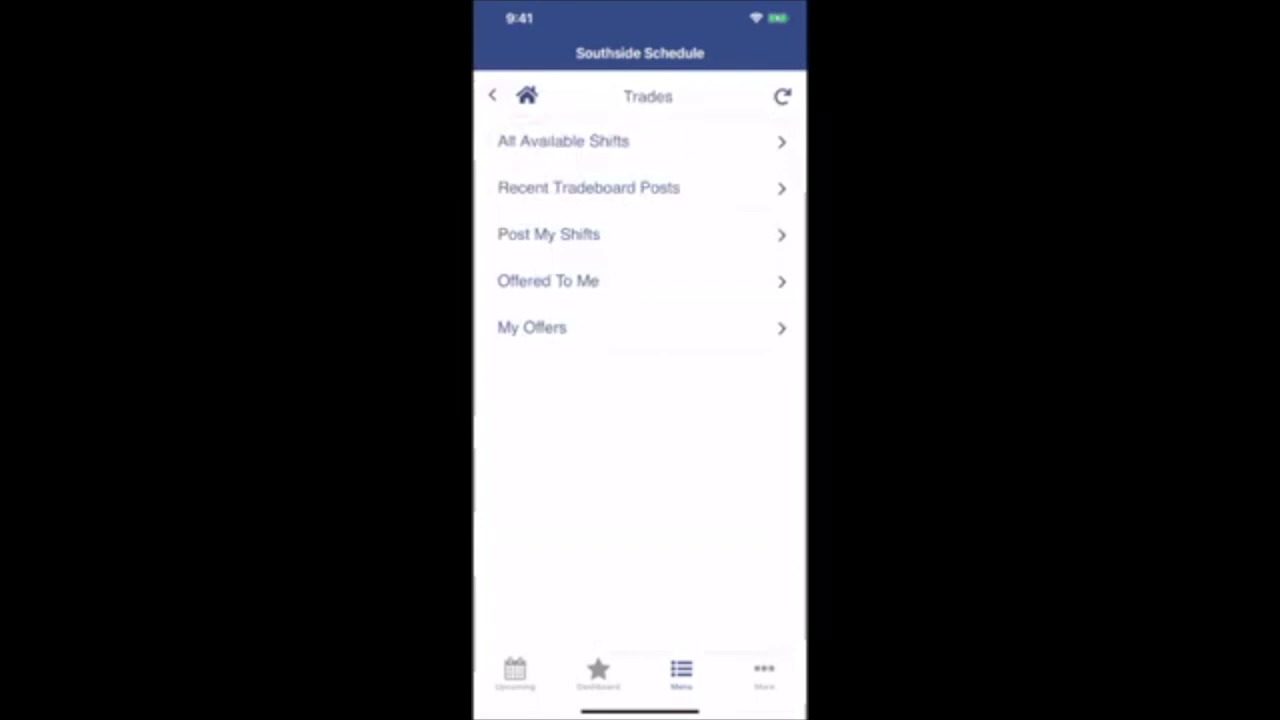
Step: Cancel your pending request trading the Wed Sep 16 Inventory shift for Sat Sep 12 Security
{"action": "left_click", "coordinate": [532, 327]}
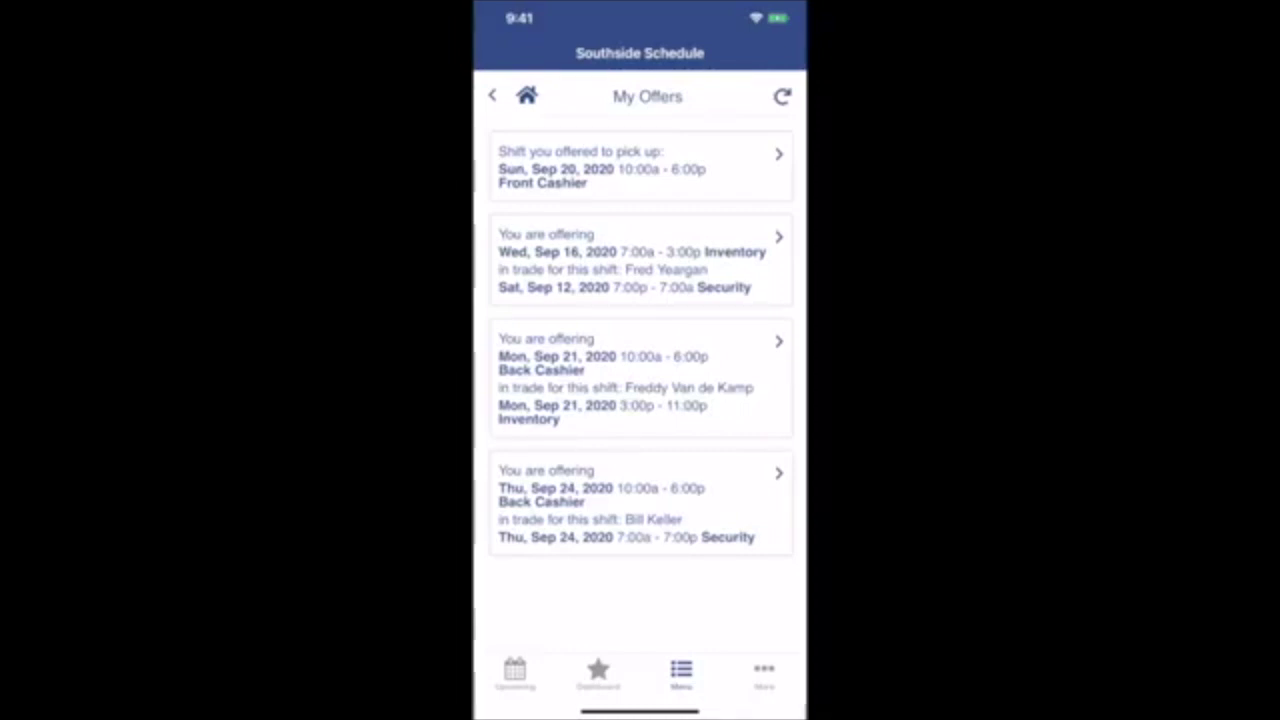
{"action": "left_click", "coordinate": [640, 260]}
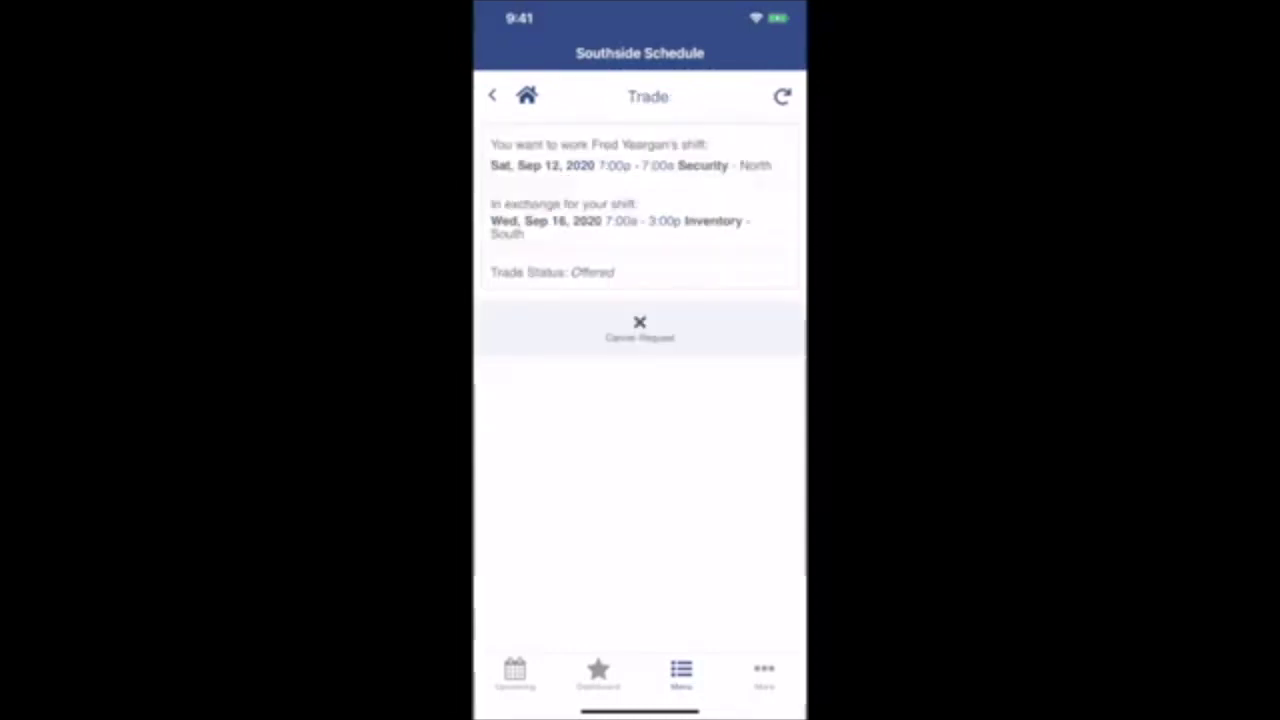
{"action": "left_click", "coordinate": [640, 328]}
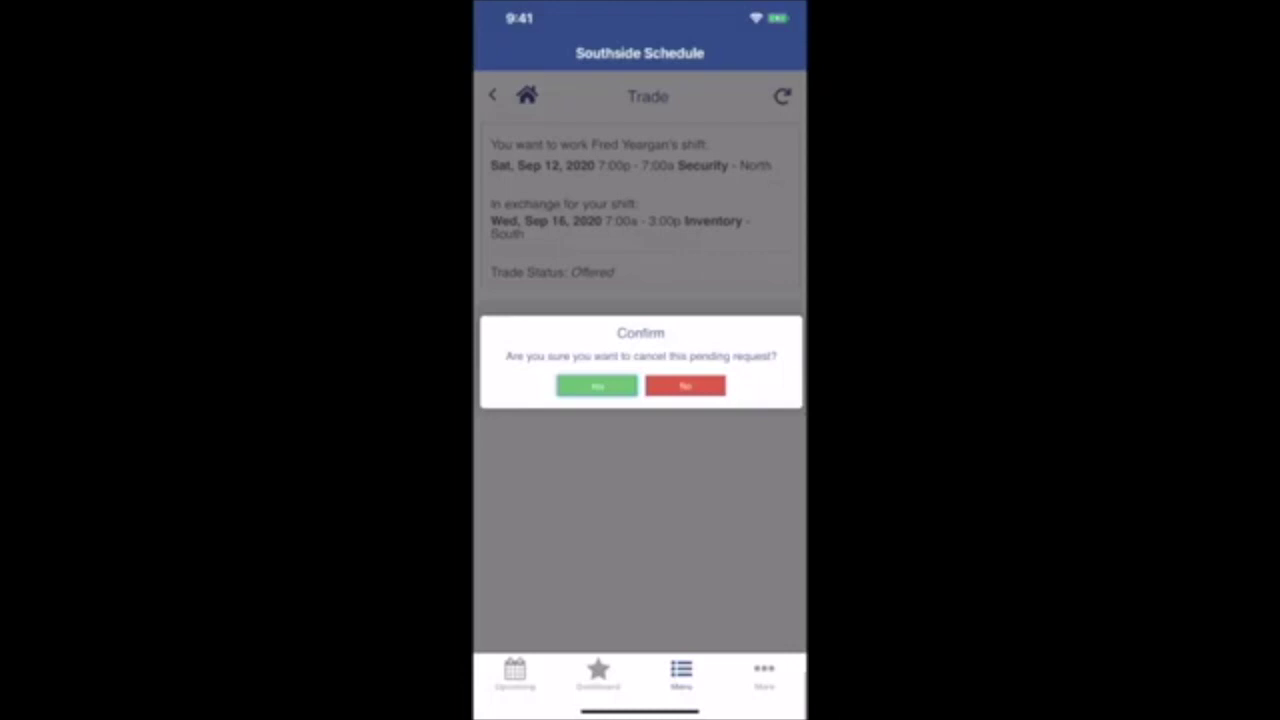
{"action": "left_click", "coordinate": [597, 386]}
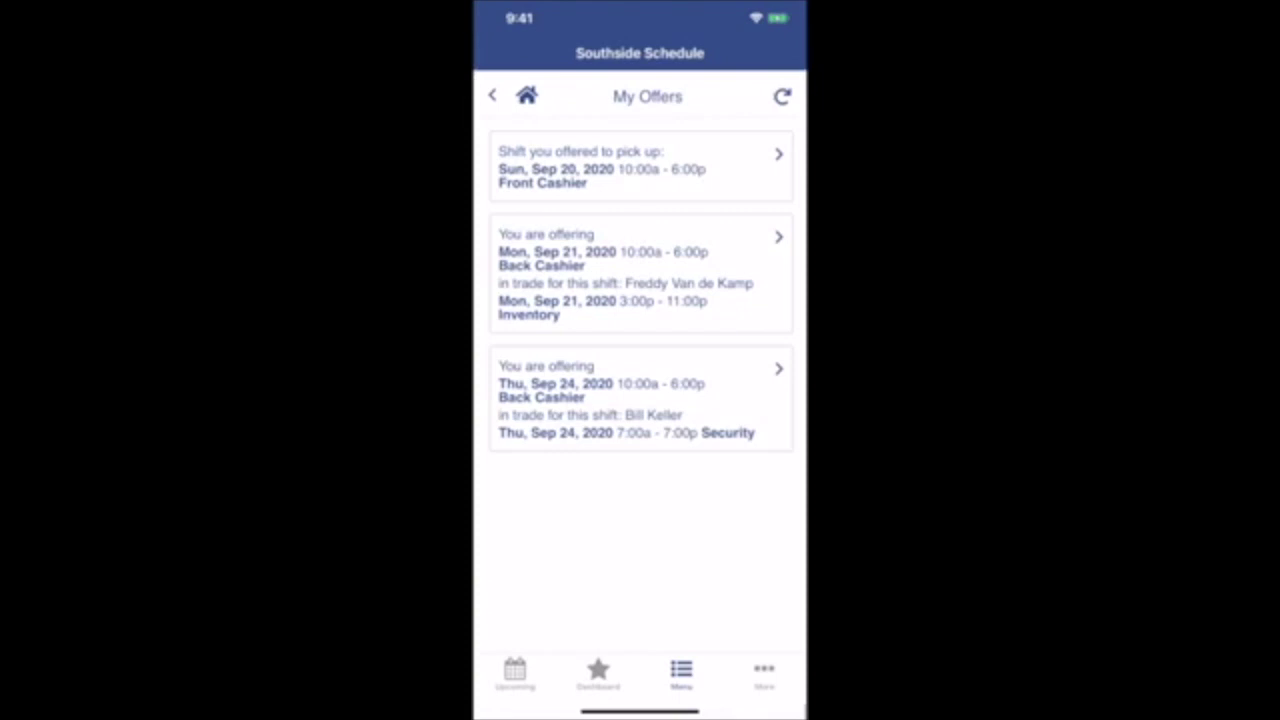
Step: Find the Fri Oct 2 10:00a–6:00p Delivery Driver shift in the all-dates schedule calendar
{"action": "left_click", "coordinate": [492, 95]}
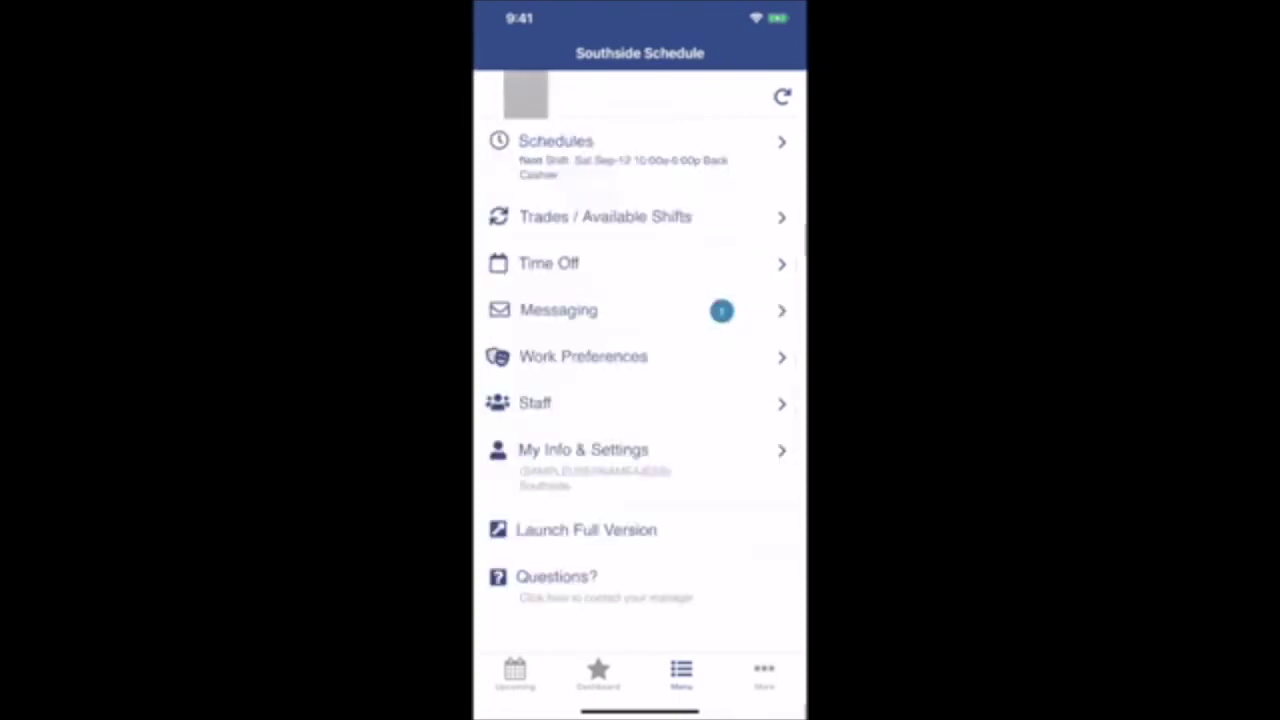
{"action": "left_click", "coordinate": [560, 140]}
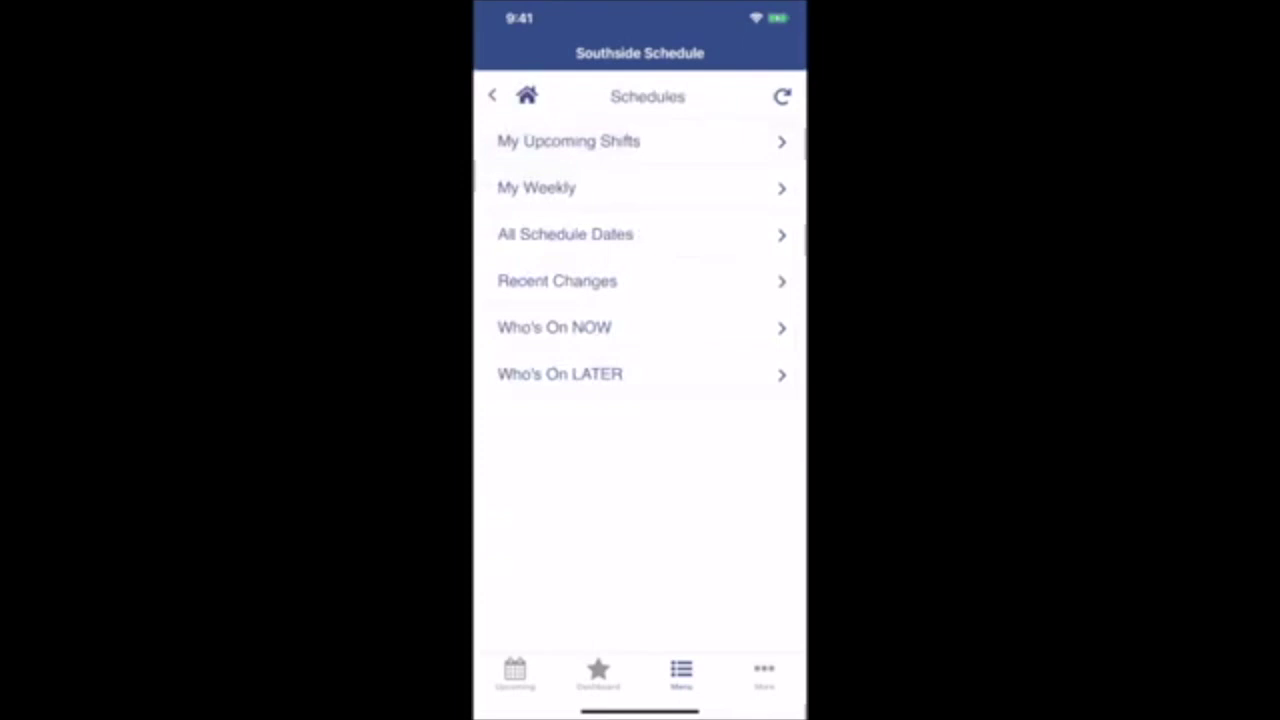
{"action": "left_click", "coordinate": [565, 234]}
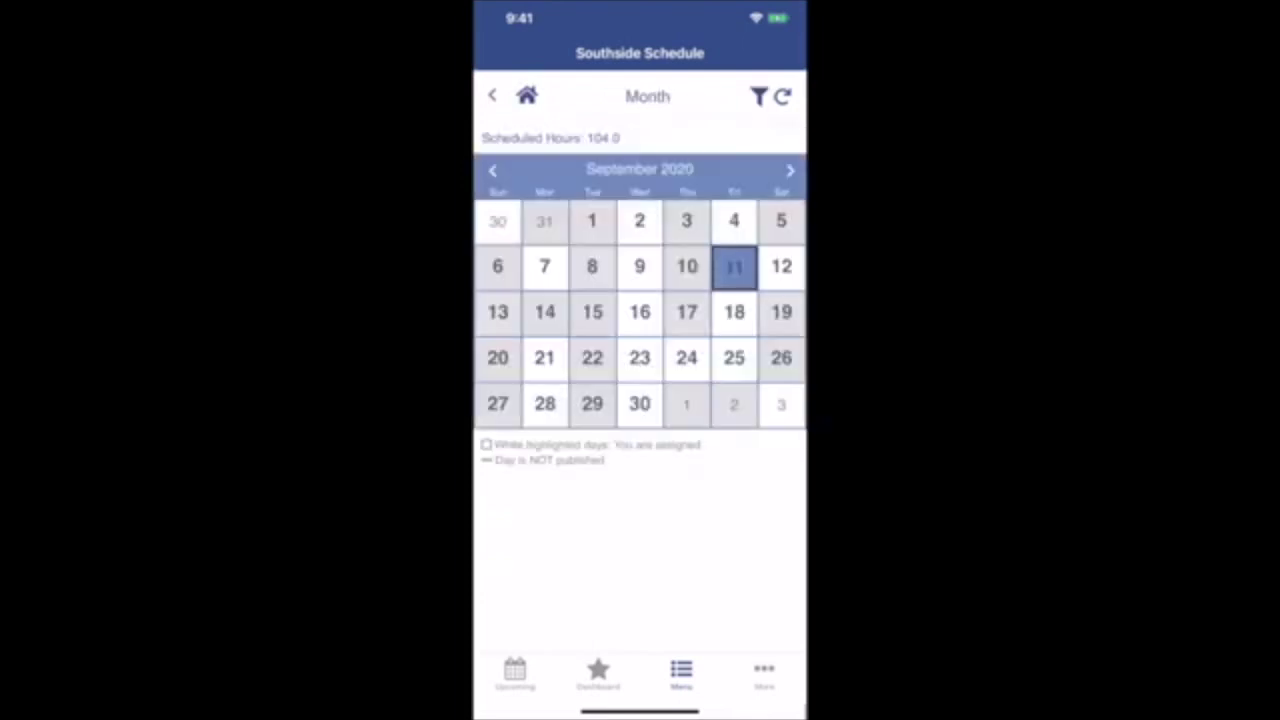
{"action": "left_click", "coordinate": [734, 404]}
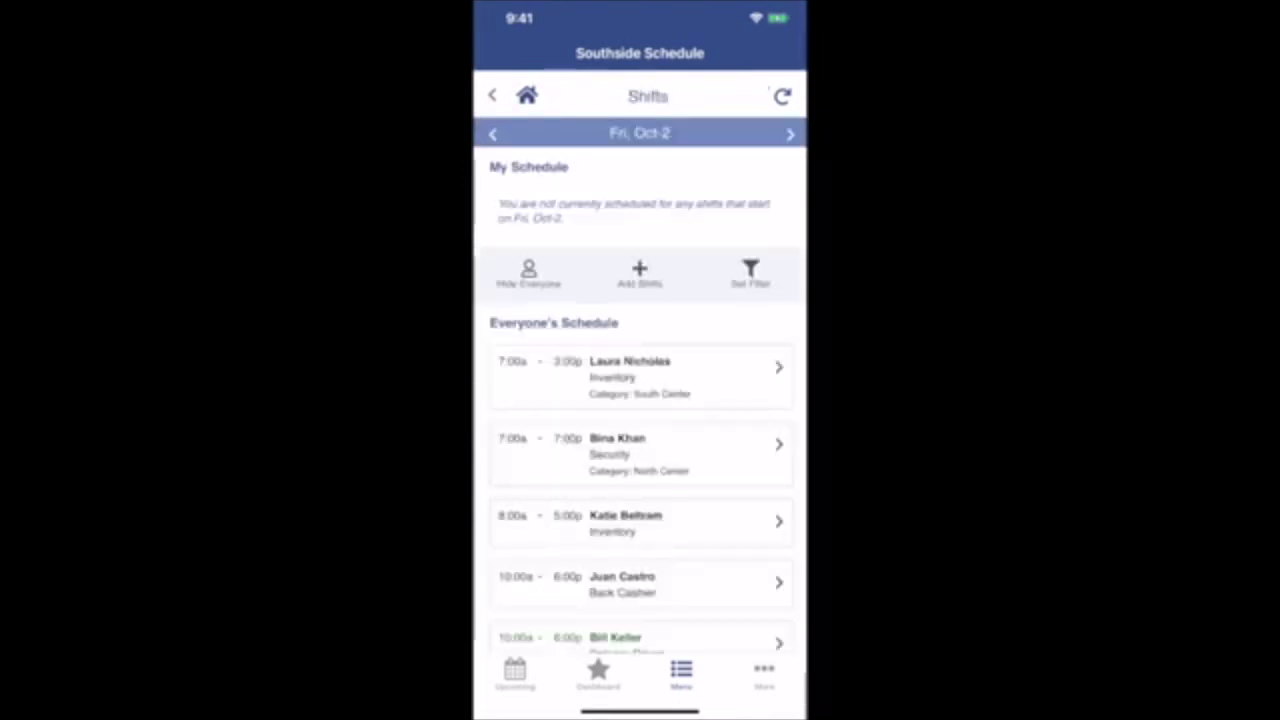
{"action": "scroll", "coordinate": [640, 400], "scroll_direction": "down", "scroll_amount": 8}
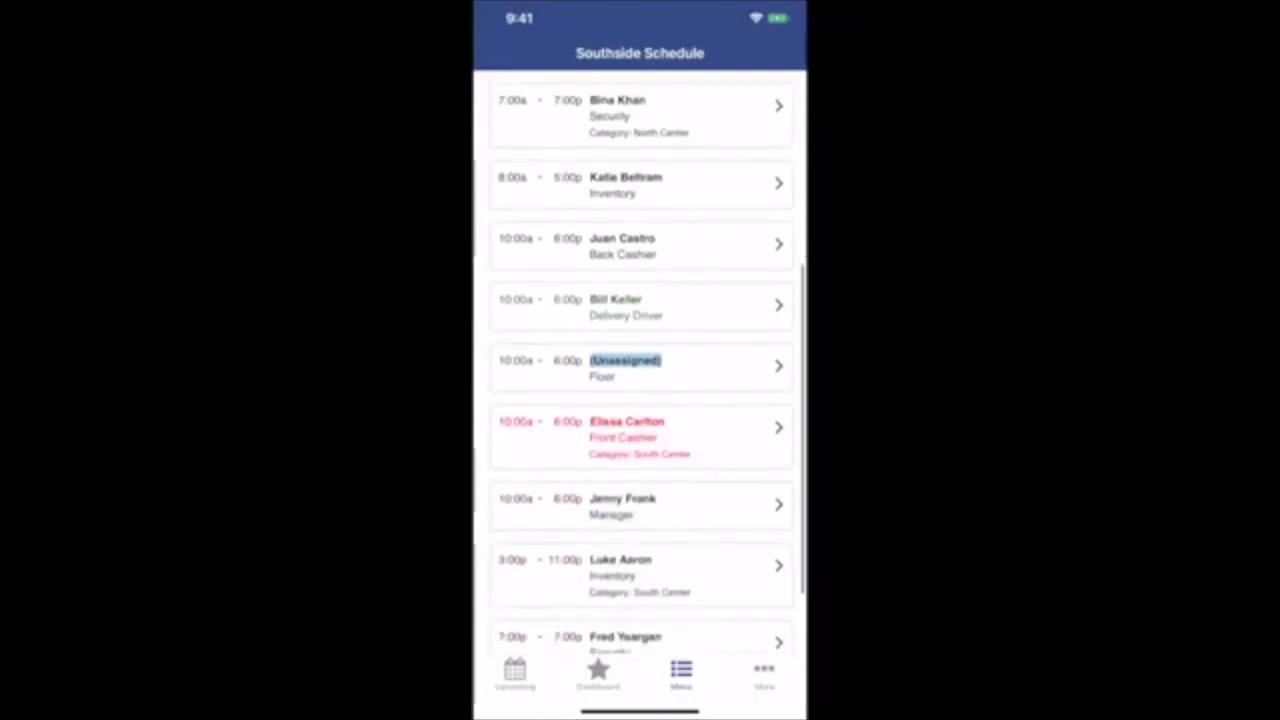
{"action": "left_click", "coordinate": [640, 307]}
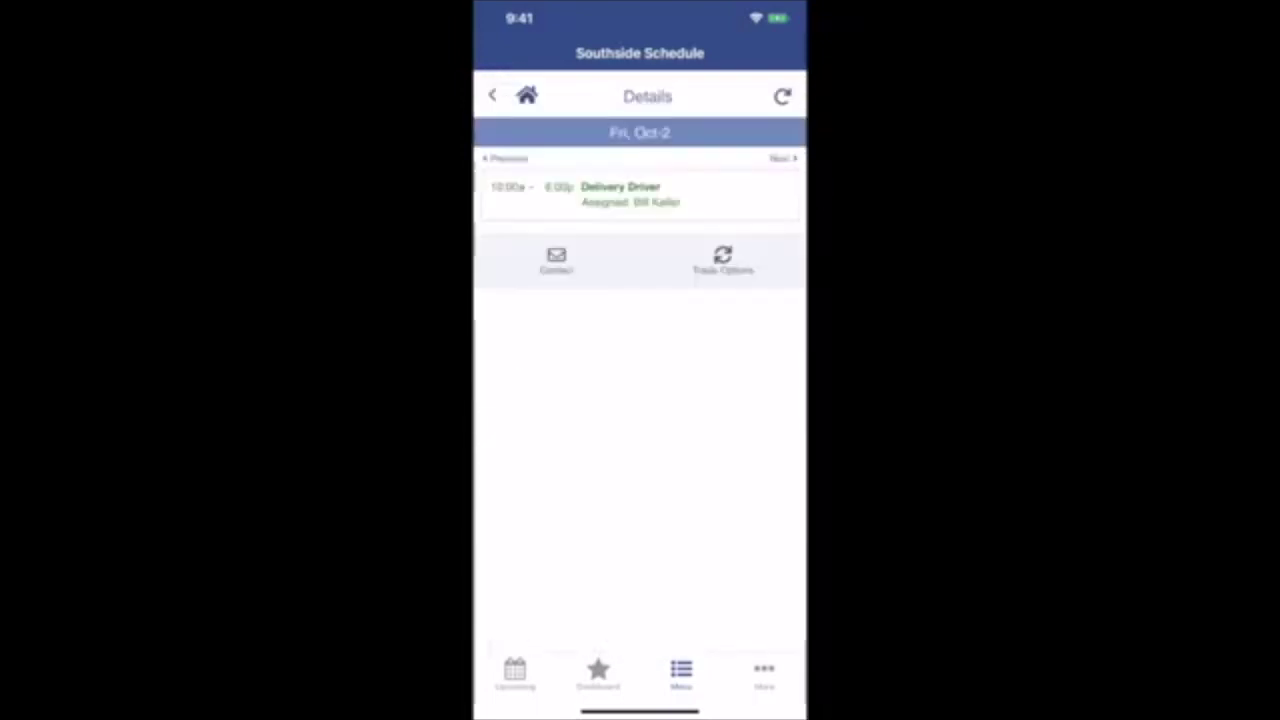
Step: Send a request to pick up the Oct 2 Delivery Driver shift
{"action": "left_click", "coordinate": [722, 260]}
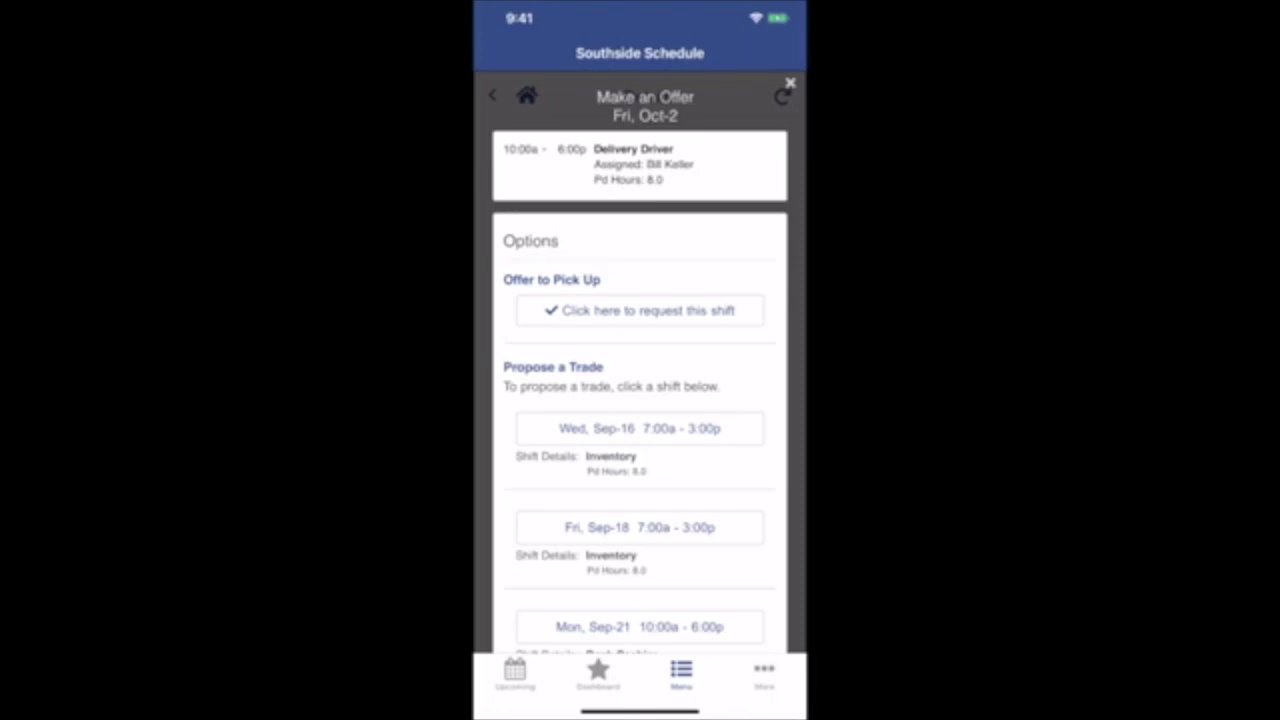
{"action": "left_click", "coordinate": [640, 310]}
{"action": "left_click", "coordinate": [596, 386]}
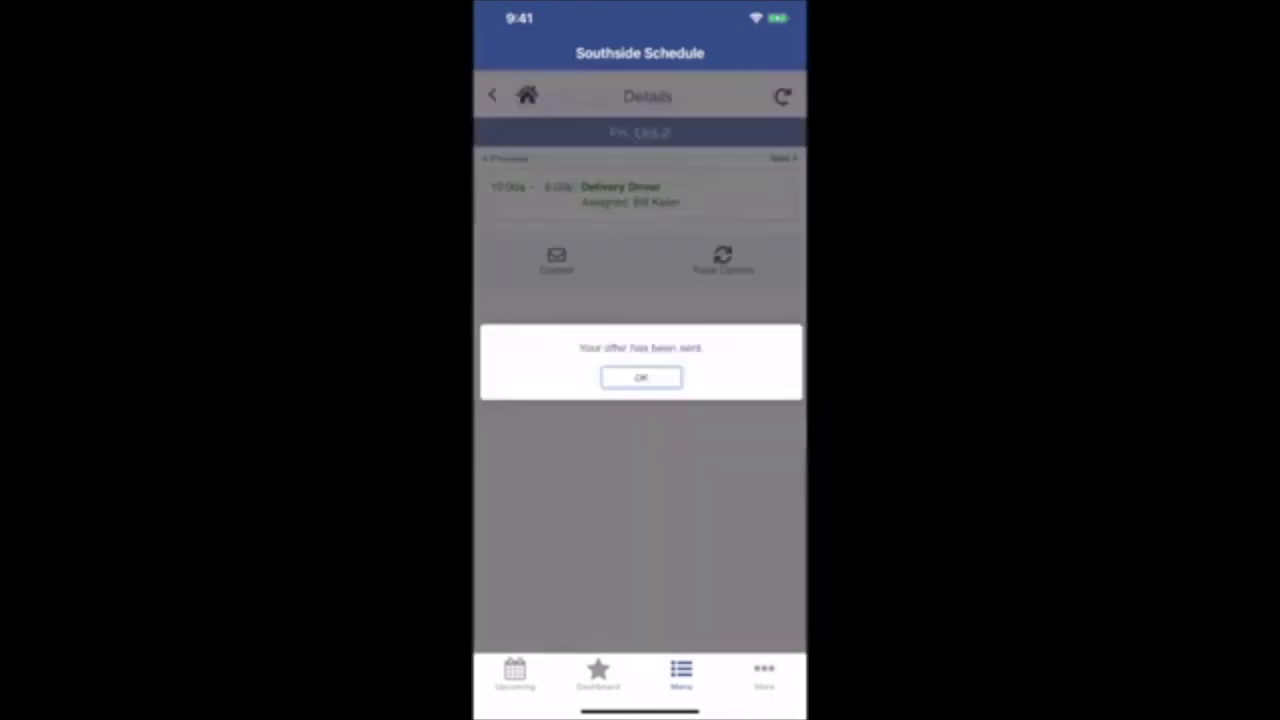
{"action": "left_click", "coordinate": [640, 377]}
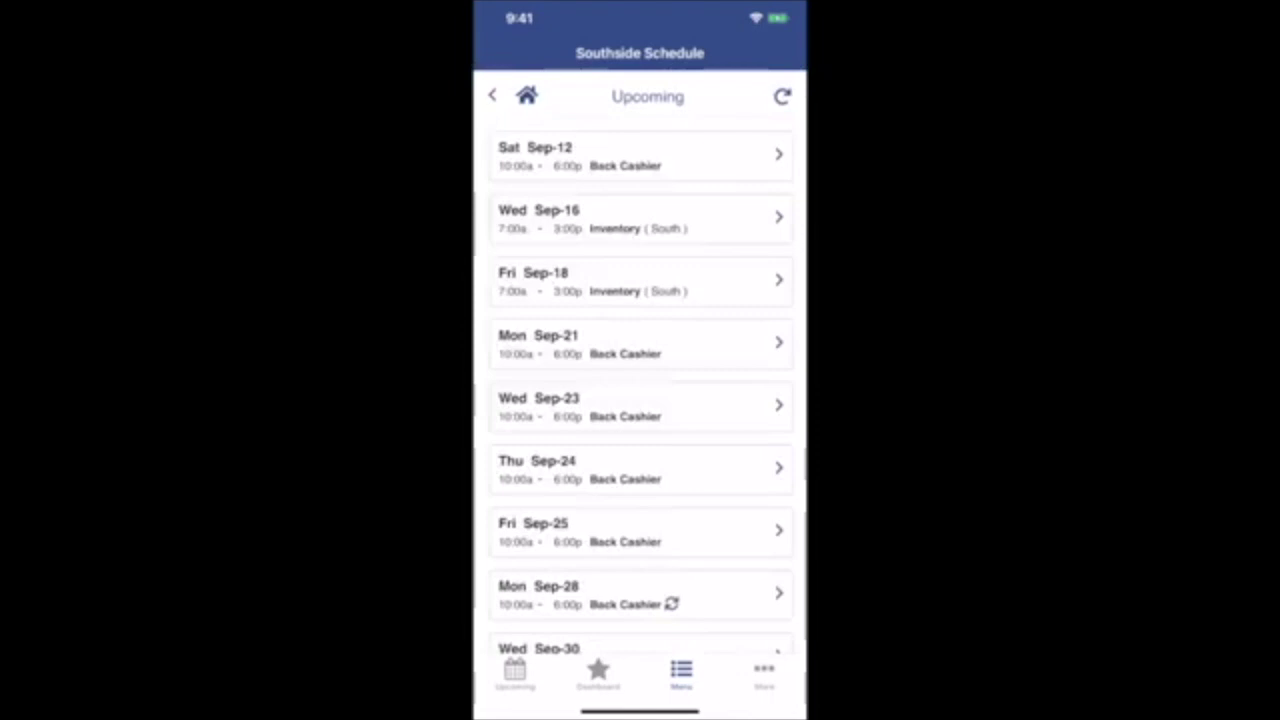